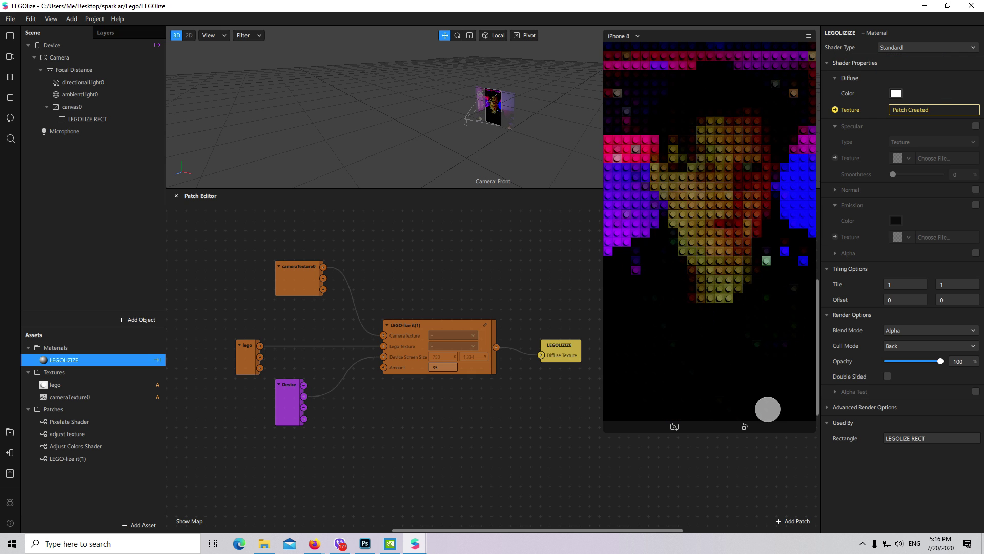
- Shrink the device preview and delete all patches from the Patch Editor
{"action": "left_click_drag", "start_coordinate": [603, 432], "coordinate": [535, 523]}
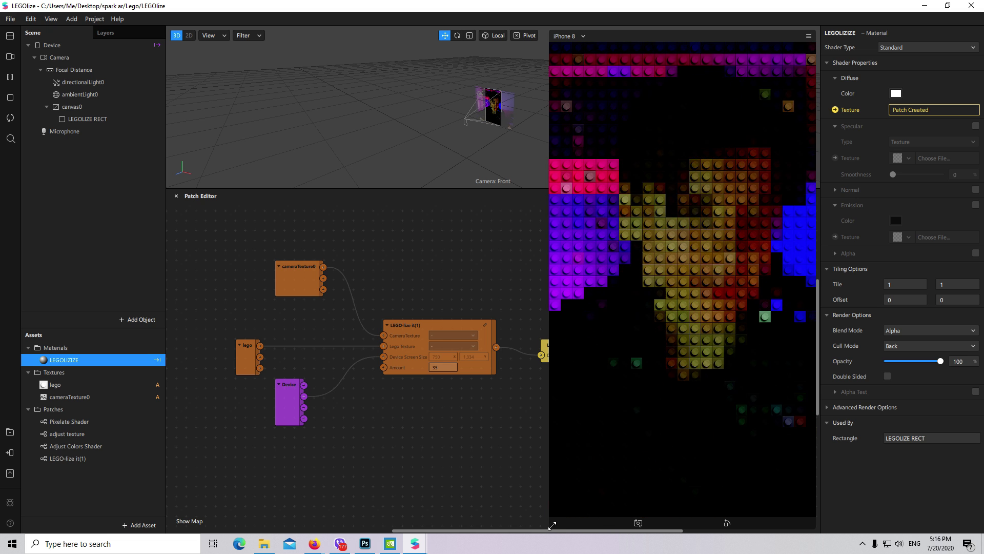
{"action": "left_click_drag", "start_coordinate": [551, 524], "coordinate": [662, 349]}
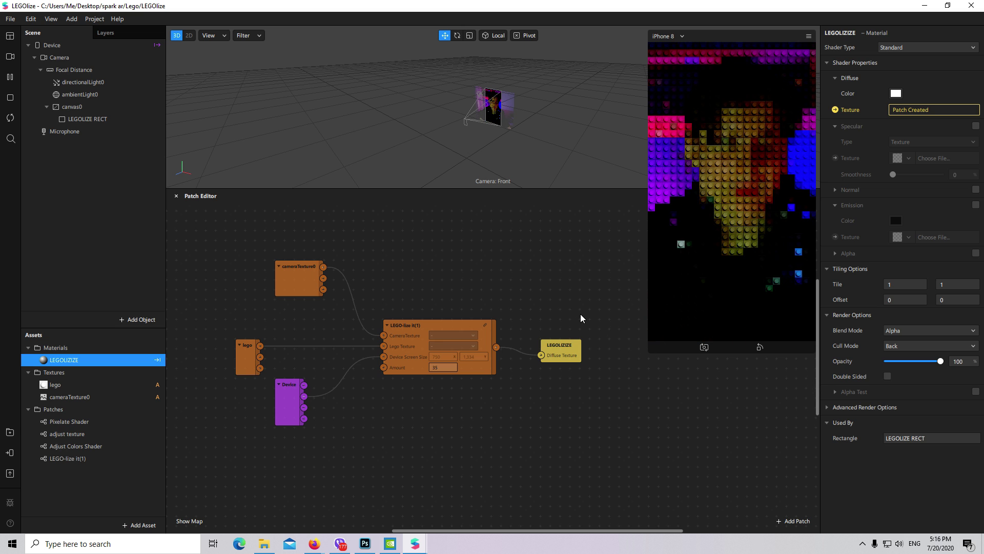
{"action": "left_click_drag", "start_coordinate": [600, 235], "coordinate": [223, 517]}
{"action": "key", "text": "Delete"}
- Delete the LEGOLIZE RECT rectangle and its parent canvas0 from the scene
{"action": "left_click", "coordinate": [97, 120]}
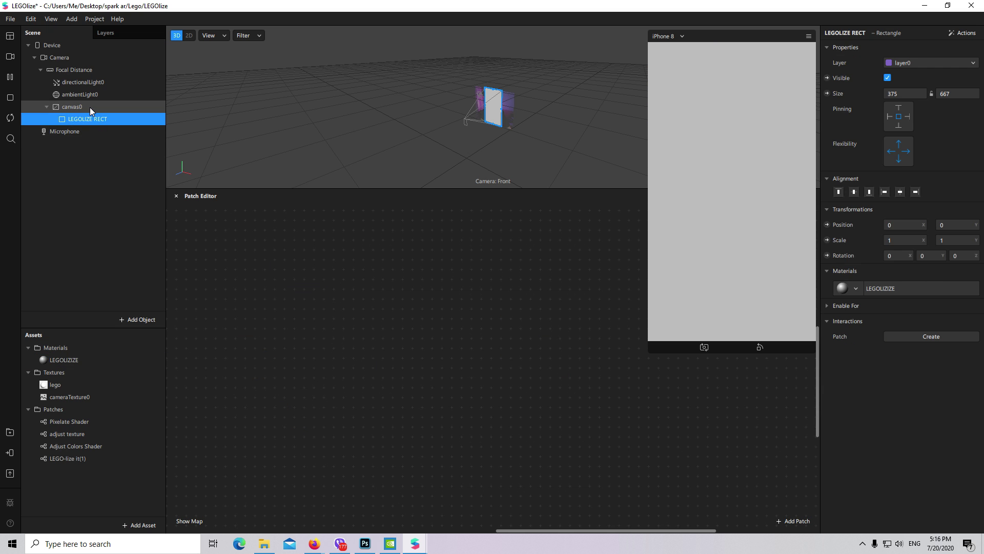
{"action": "key", "text": "Delete"}
{"action": "left_click", "coordinate": [90, 107]}
{"action": "key", "text": "Delete"}
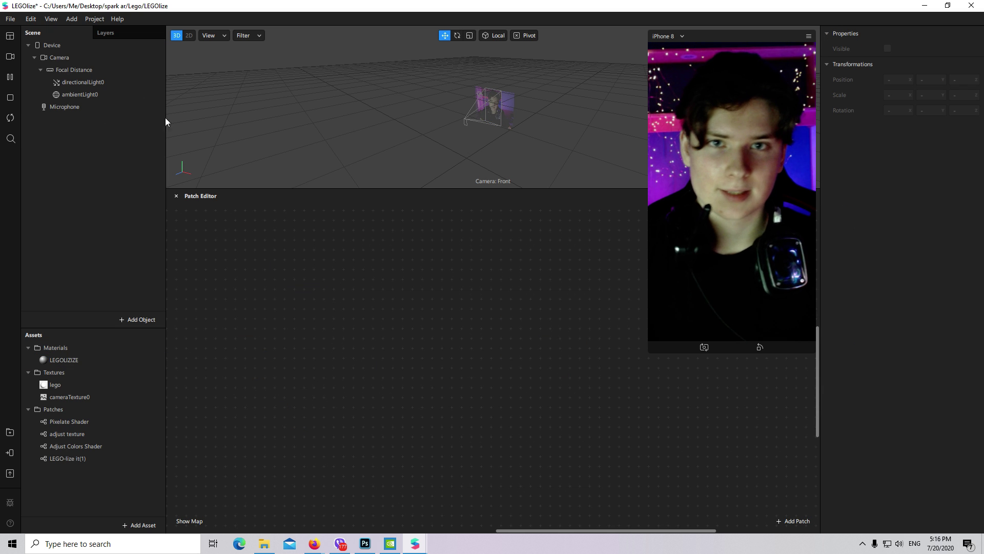
- Delete the LEGOLIZIZE material and the cameraTexture0 texture from the assets, and enlarge the device preview
{"action": "left_click", "coordinate": [98, 359]}
{"action": "key", "text": "Delete"}
{"action": "left_click", "coordinate": [112, 371]}
{"action": "key", "text": "Delete"}
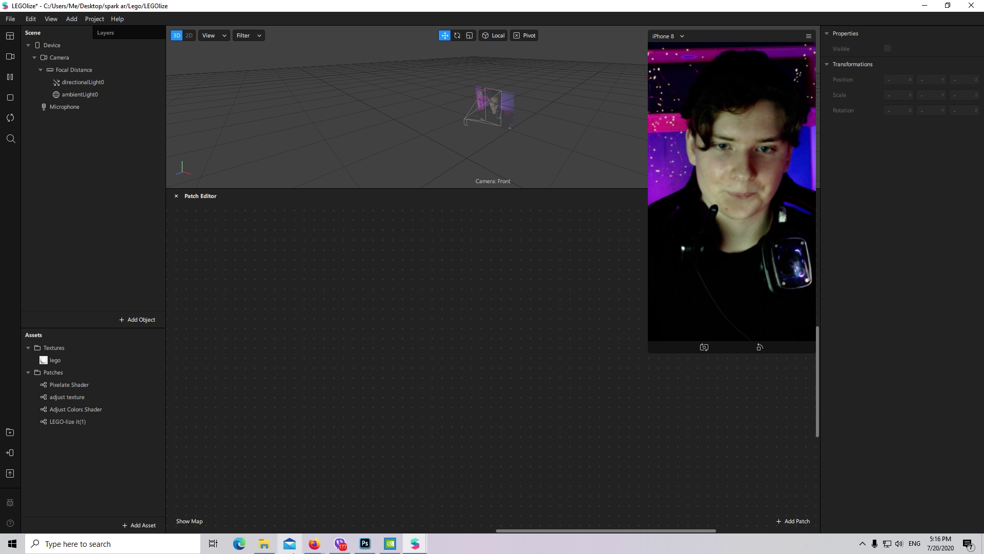
{"action": "left_click_drag", "start_coordinate": [652, 350], "coordinate": [552, 529]}
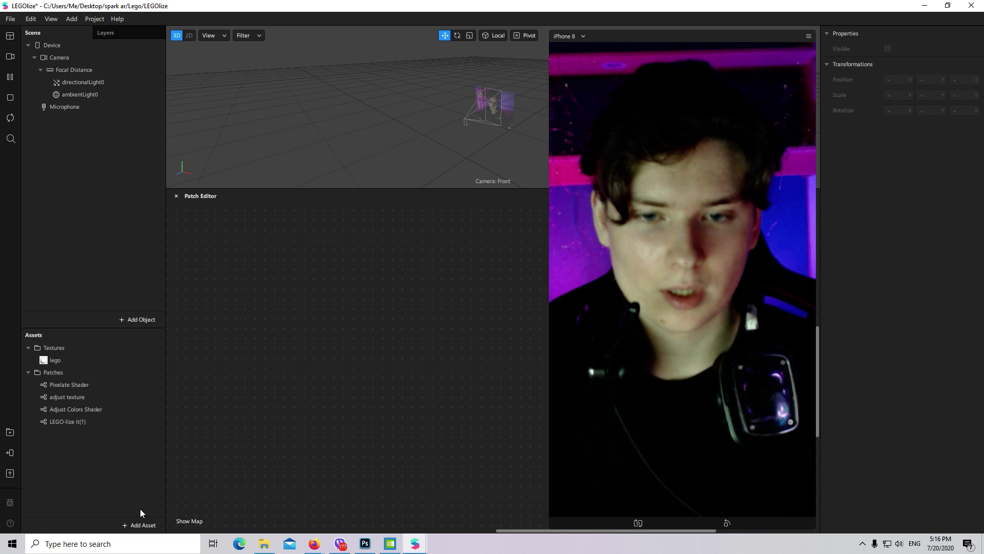
- Examine the inputs and outputs of the LEGO-lize it(1), Adjust Colors Shader, adjust texture and Pixelate Shader patch assets
{"action": "left_click", "coordinate": [102, 419]}
{"action": "left_click", "coordinate": [85, 409]}
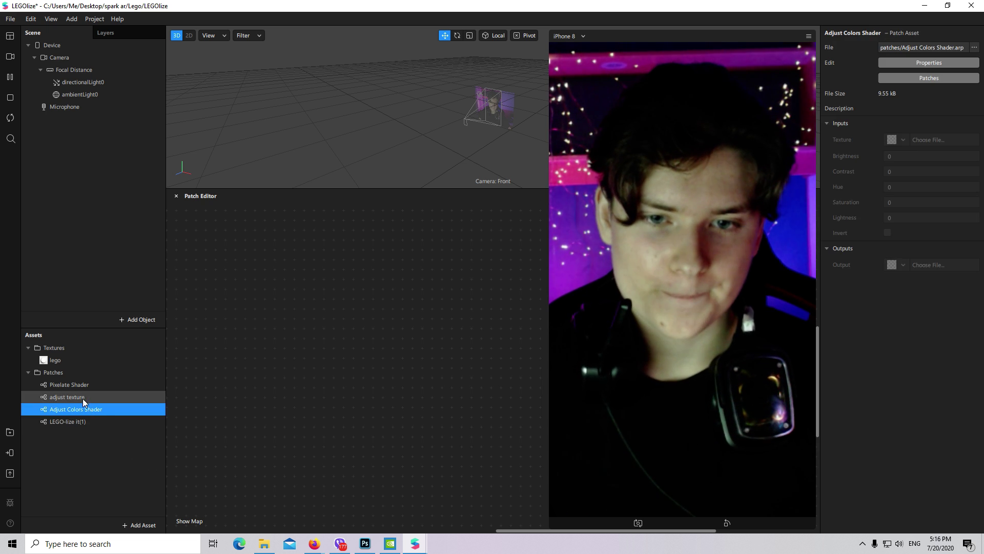
{"action": "left_click", "coordinate": [82, 398]}
{"action": "left_click", "coordinate": [84, 385]}
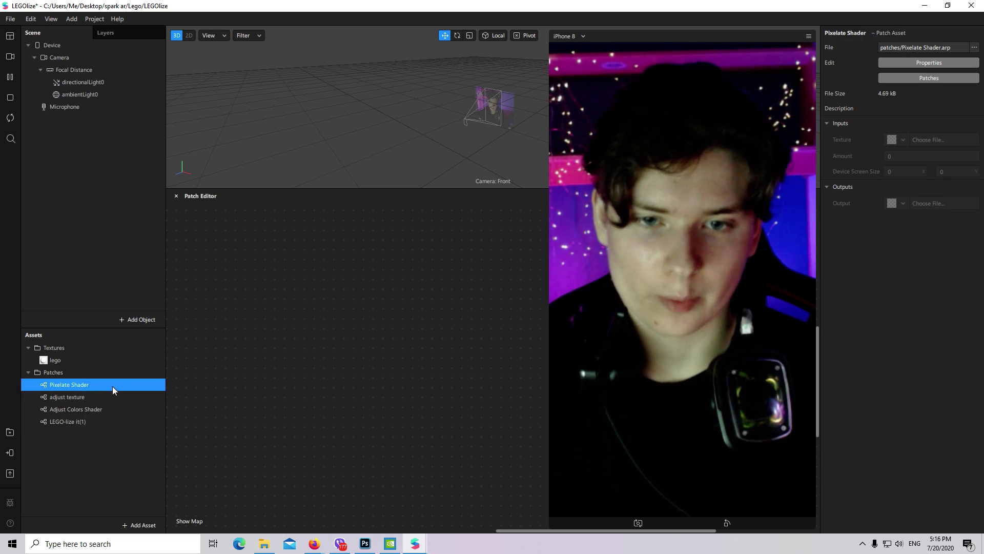
{"action": "left_click", "coordinate": [138, 409]}
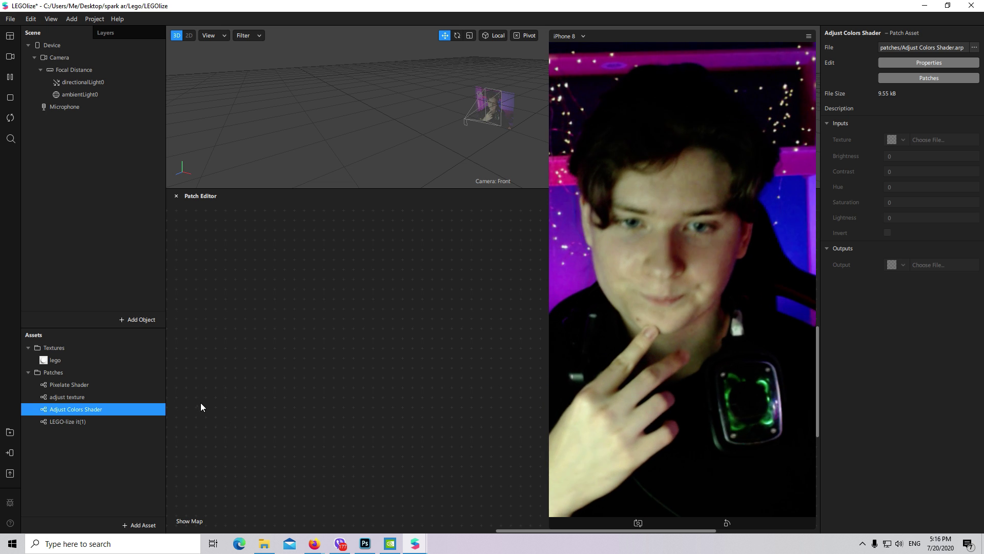
{"action": "left_click", "coordinate": [98, 398]}
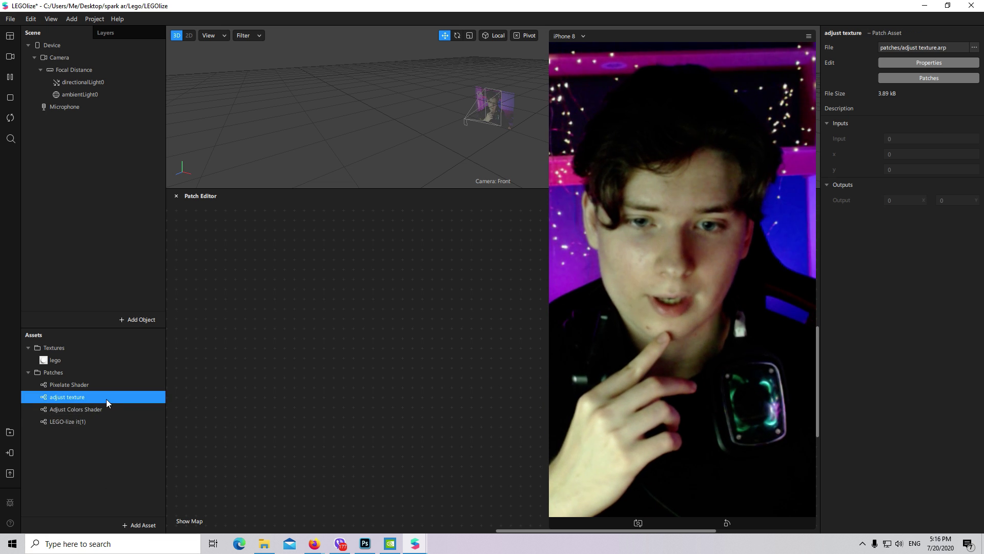
- Place the adjust texture and lego patches in the Patch Editor and try linking lego's RGBA output to adjust texture's Input
{"action": "left_click_drag", "start_coordinate": [106, 399], "coordinate": [313, 319]}
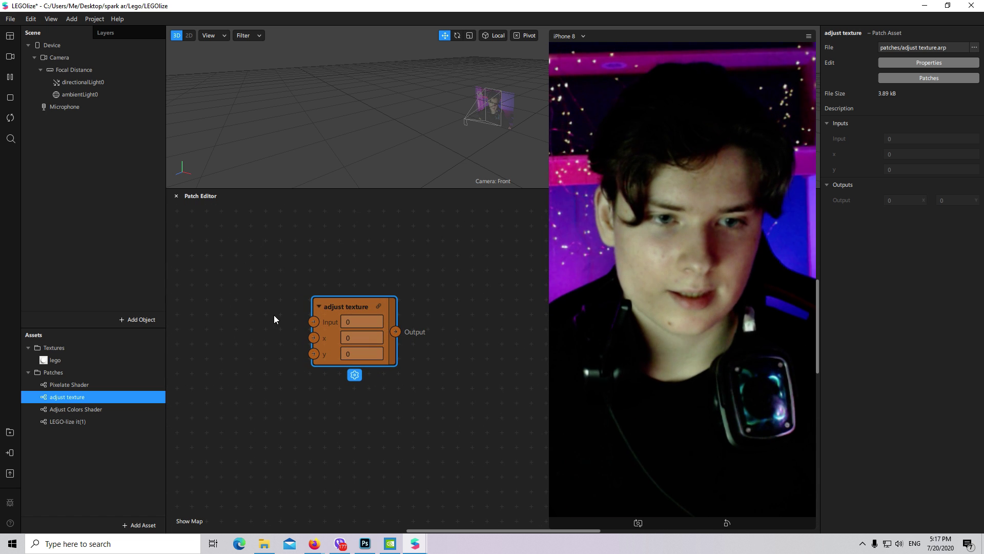
{"action": "left_click_drag", "start_coordinate": [53, 359], "coordinate": [258, 293]}
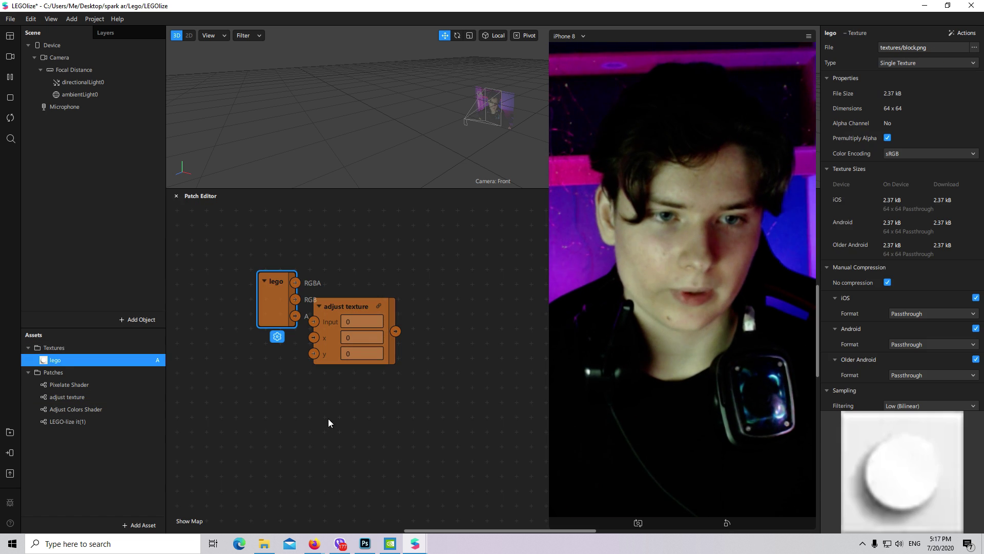
{"action": "left_click_drag", "start_coordinate": [348, 318], "coordinate": [415, 301]}
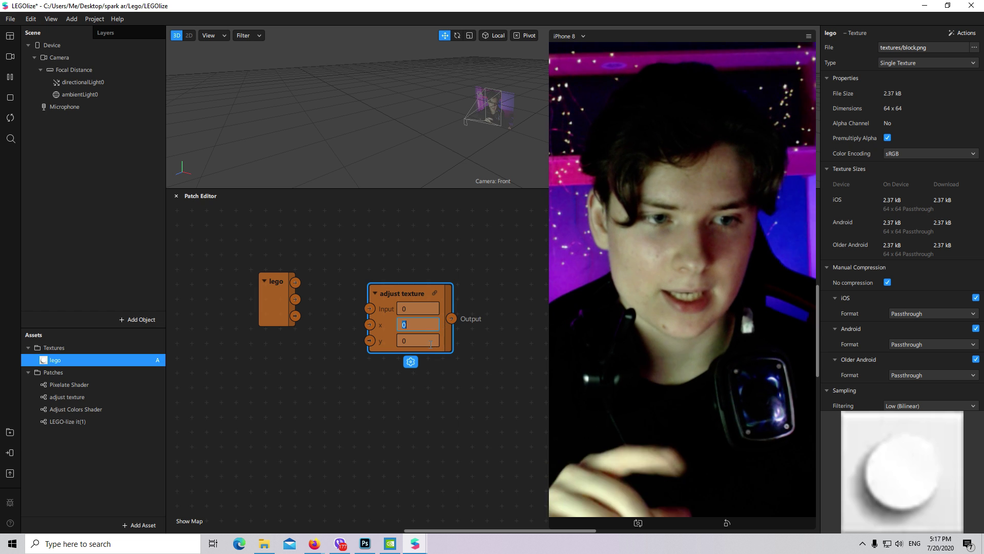
{"action": "left_click", "coordinate": [430, 342]}
{"action": "left_click_drag", "start_coordinate": [296, 282], "coordinate": [361, 302]}
{"action": "left_click", "coordinate": [333, 358]}
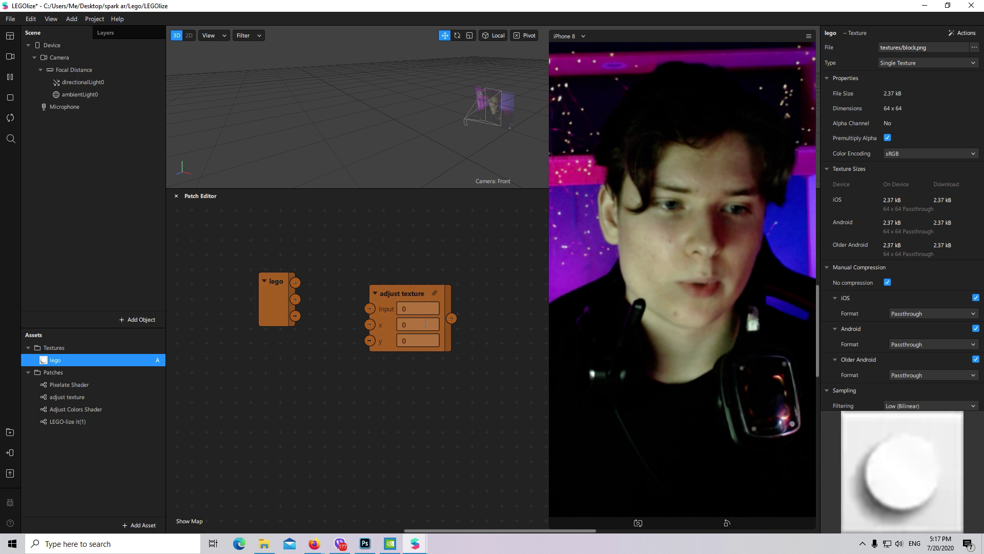
- Check the x and y inputs of the adjust texture patch, and delete it together with the lego patch
{"action": "left_click", "coordinate": [420, 323]}
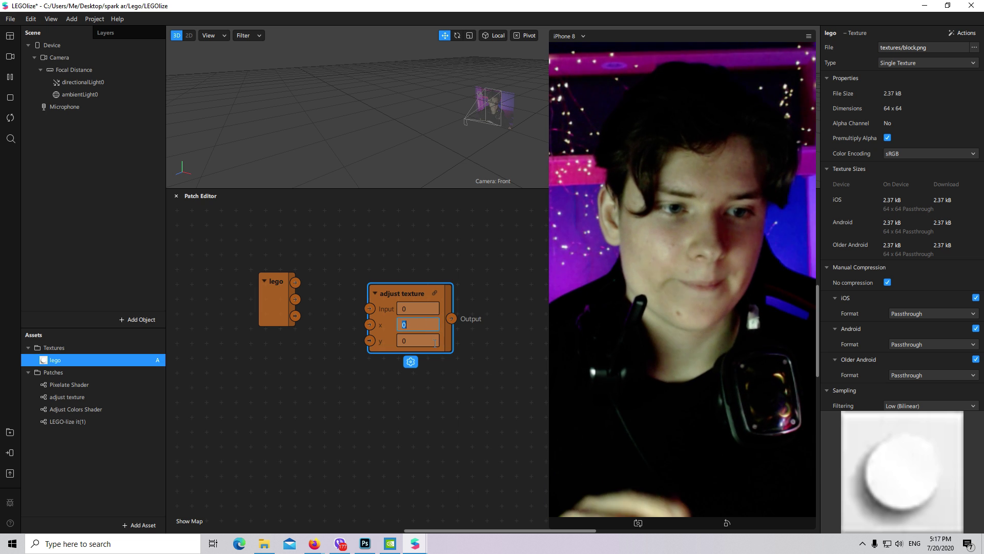
{"action": "left_click", "coordinate": [428, 341]}
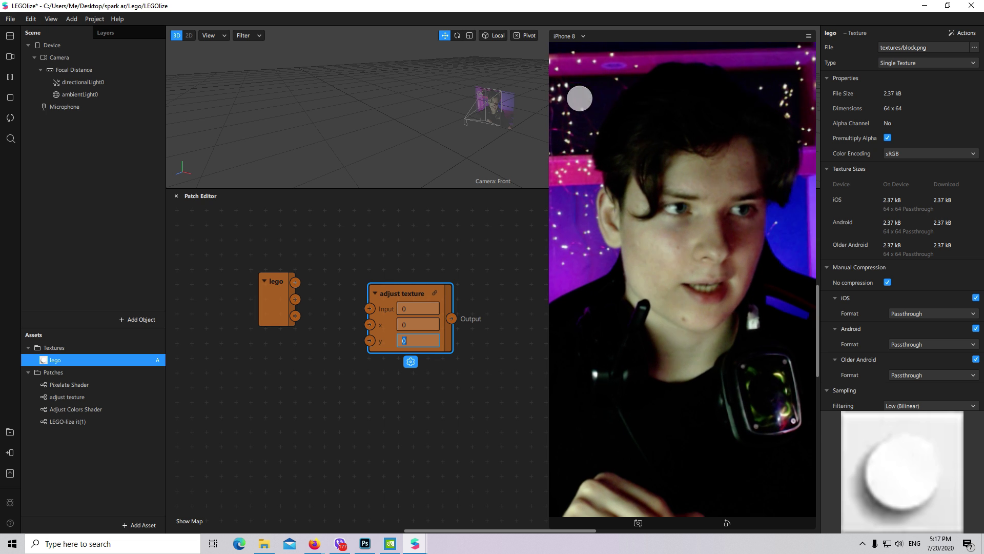
{"action": "left_click", "coordinate": [427, 437]}
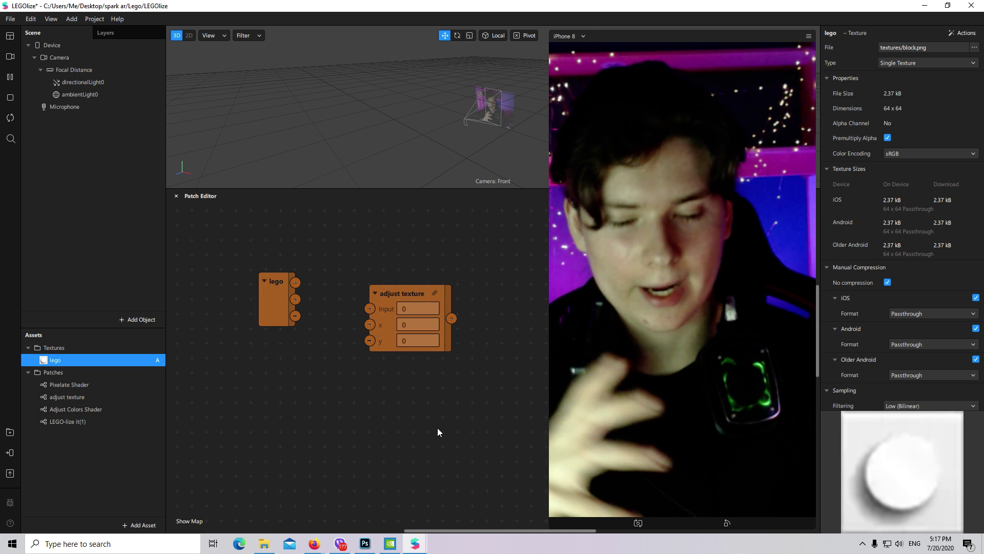
{"action": "left_click_drag", "start_coordinate": [489, 256], "coordinate": [242, 425]}
{"action": "key", "text": "Delete"}
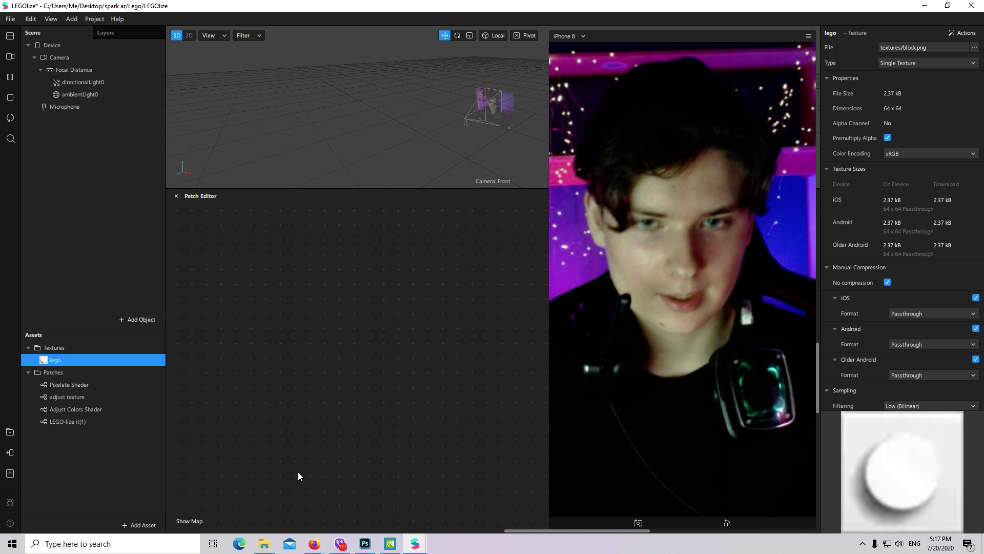
- Place a Device patch in the Patch Editor, and extract the camera's texture to place it as a cameraTexture0 patch
{"action": "left_click", "coordinate": [56, 46]}
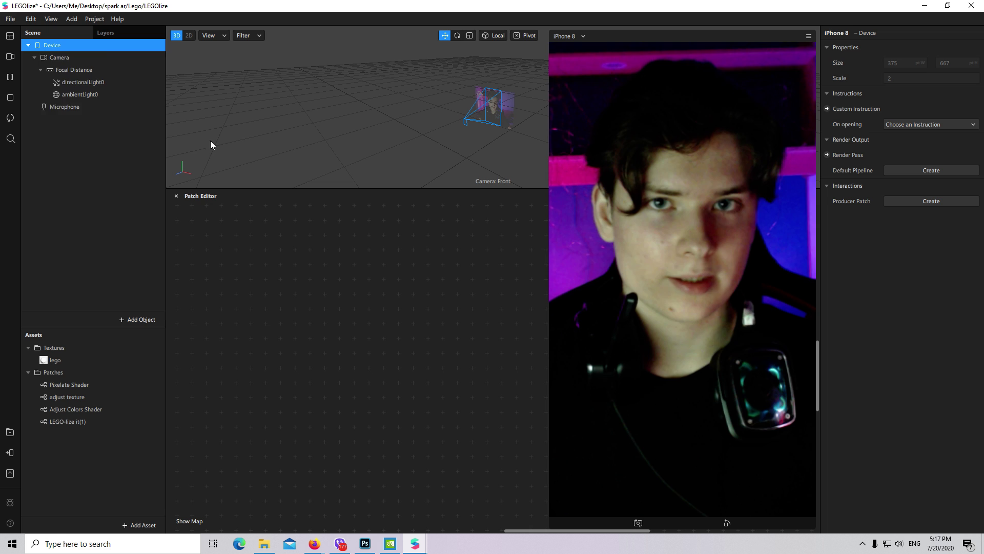
{"action": "left_click_drag", "start_coordinate": [62, 47], "coordinate": [241, 410]}
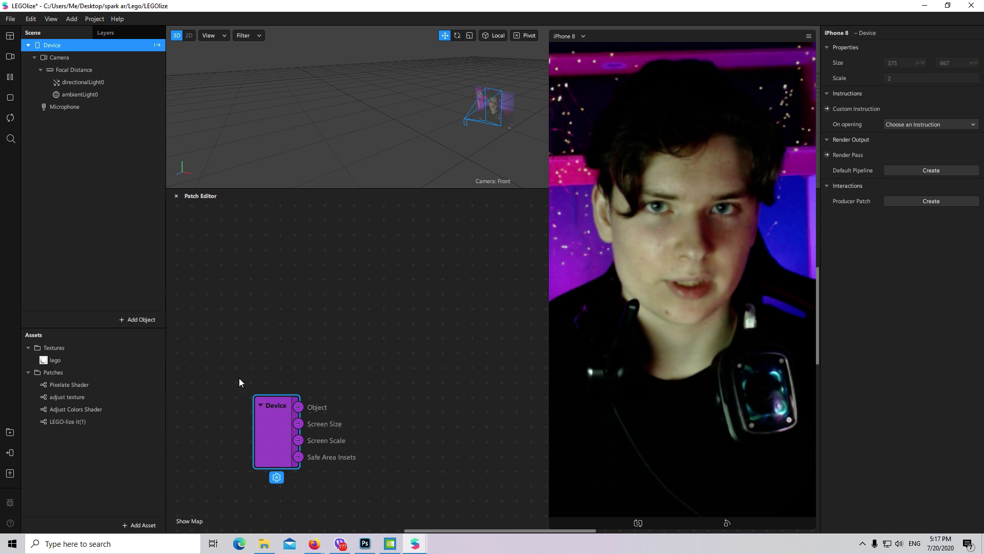
{"action": "left_click", "coordinate": [76, 57]}
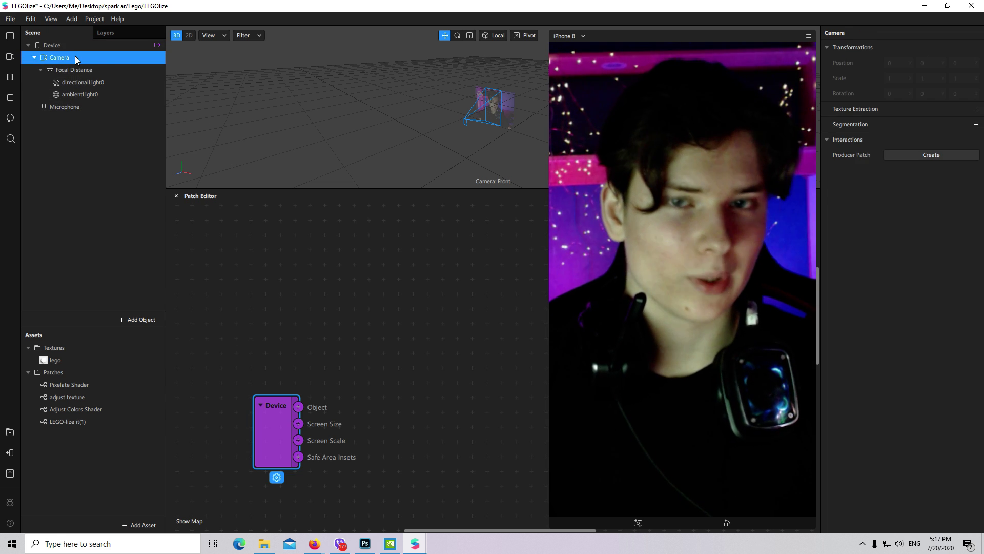
{"action": "left_click", "coordinate": [976, 109]}
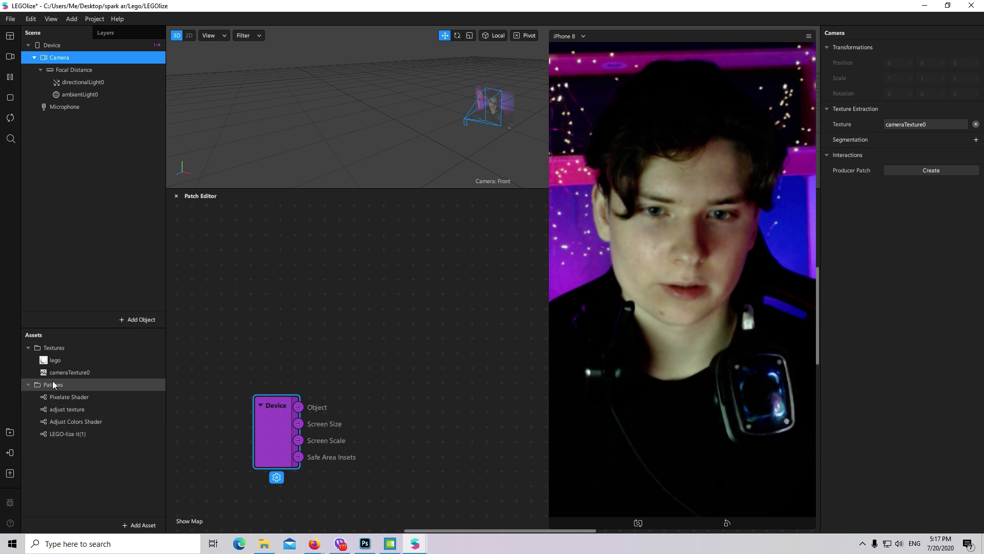
{"action": "left_click_drag", "start_coordinate": [53, 373], "coordinate": [254, 316]}
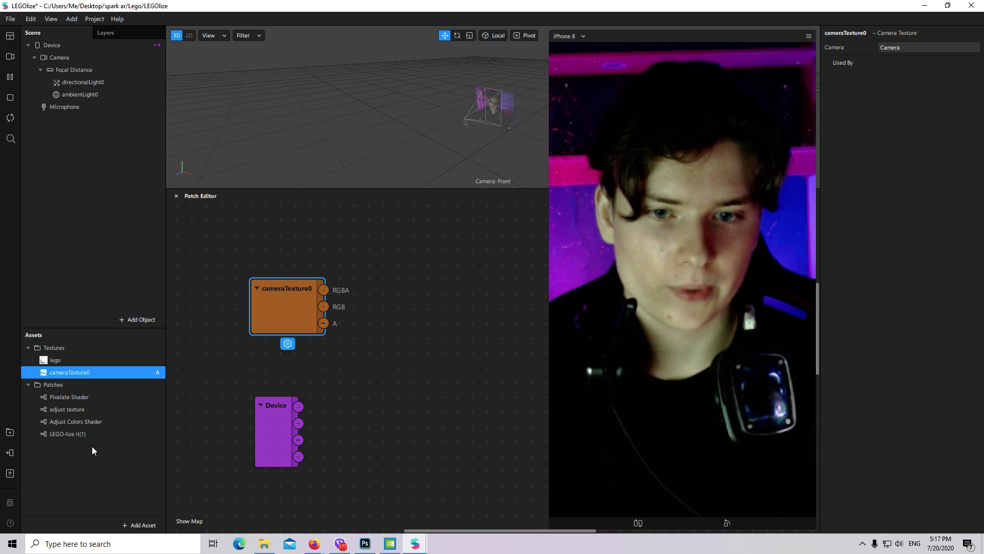
- Place the LEGO-lize it(1) patch and connect cameraTexture0's RGBA and Device's Screen Size to its CameraTexture and Device Screen Size inputs
{"action": "left_click_drag", "start_coordinate": [77, 433], "coordinate": [512, 439]}
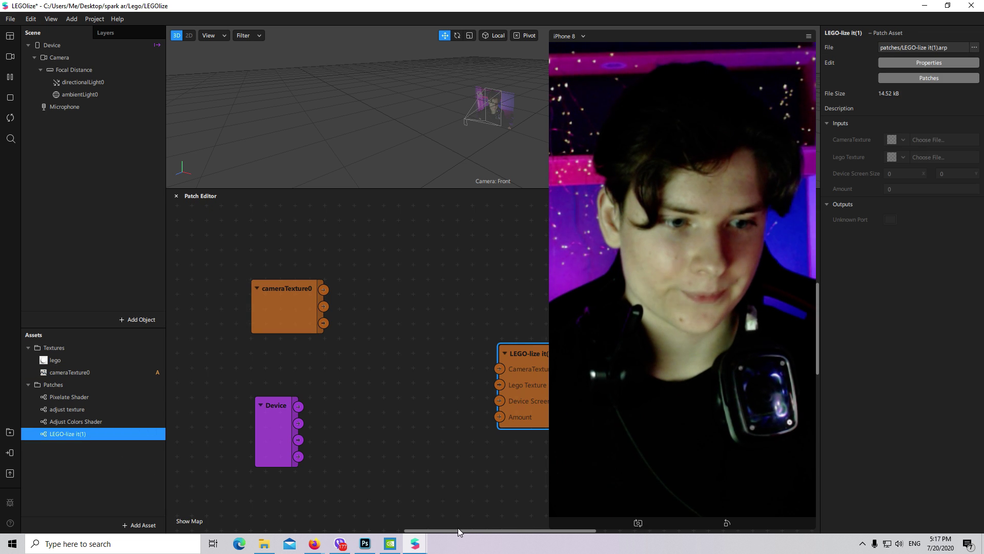
{"action": "left_click_drag", "start_coordinate": [458, 529], "coordinate": [480, 532]}
{"action": "left_click_drag", "start_coordinate": [246, 290], "coordinate": [423, 369]}
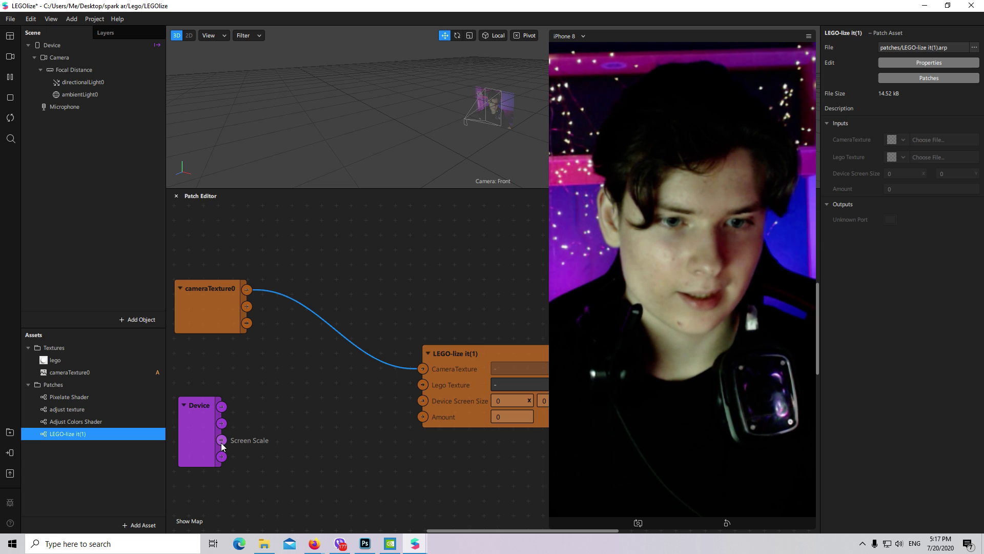
{"action": "left_click_drag", "start_coordinate": [221, 422], "coordinate": [382, 392]}
{"action": "left_click", "coordinate": [369, 426]}
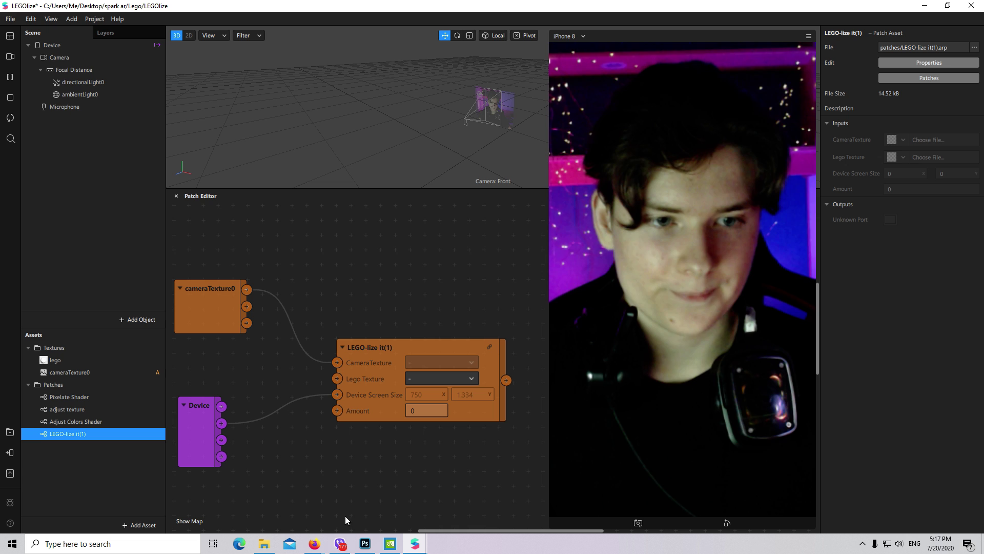
- Place the lego texture between the cameraTexture0 and Device patches and connect its RGBA output to the Lego Texture input
{"action": "left_click_drag", "start_coordinate": [55, 359], "coordinate": [337, 378]}
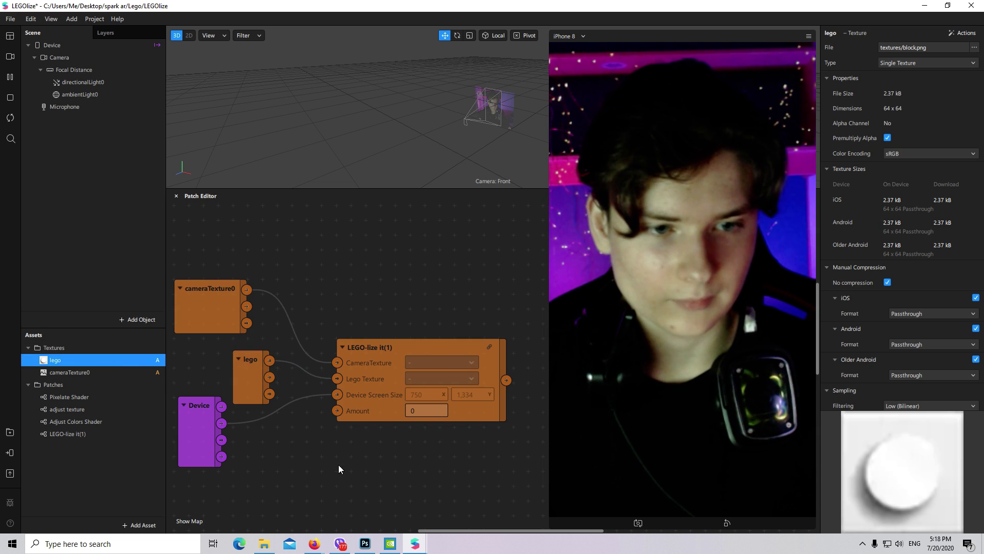
{"action": "left_click_drag", "start_coordinate": [244, 378], "coordinate": [216, 367]}
{"action": "left_click", "coordinate": [373, 478]}
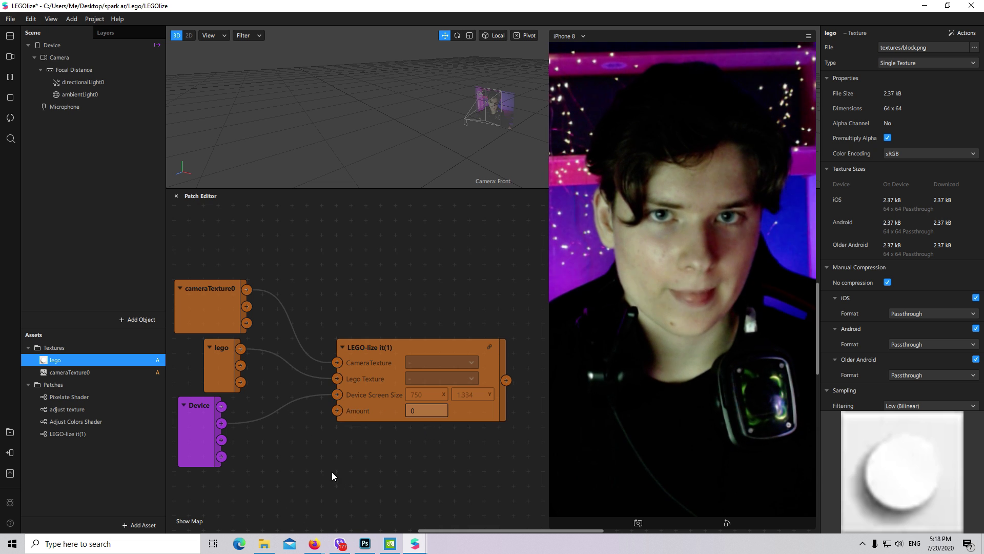
- Set the Amount of the LEGO-lize it(1) patch to 10
{"action": "key", "text": "Return"}
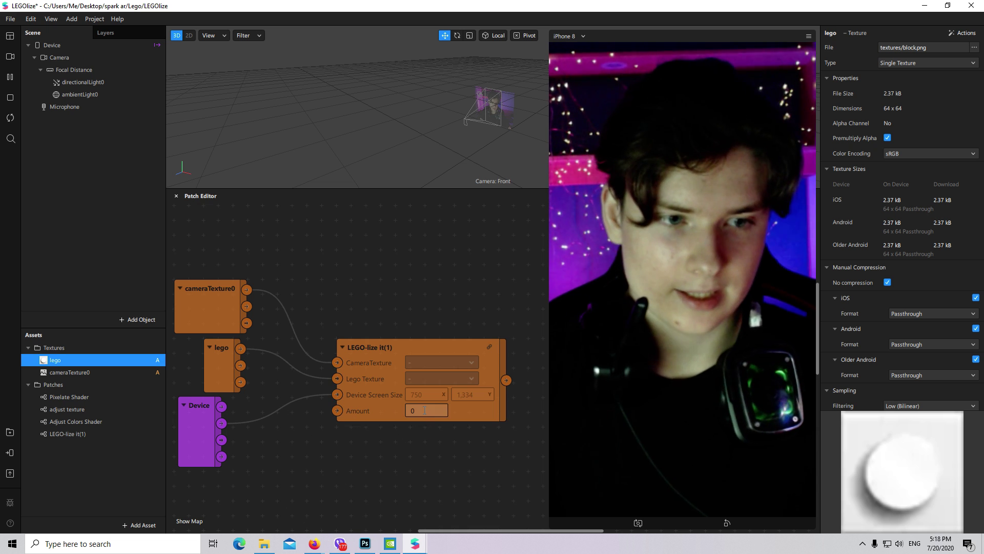
{"action": "key", "text": "BackSpace"}
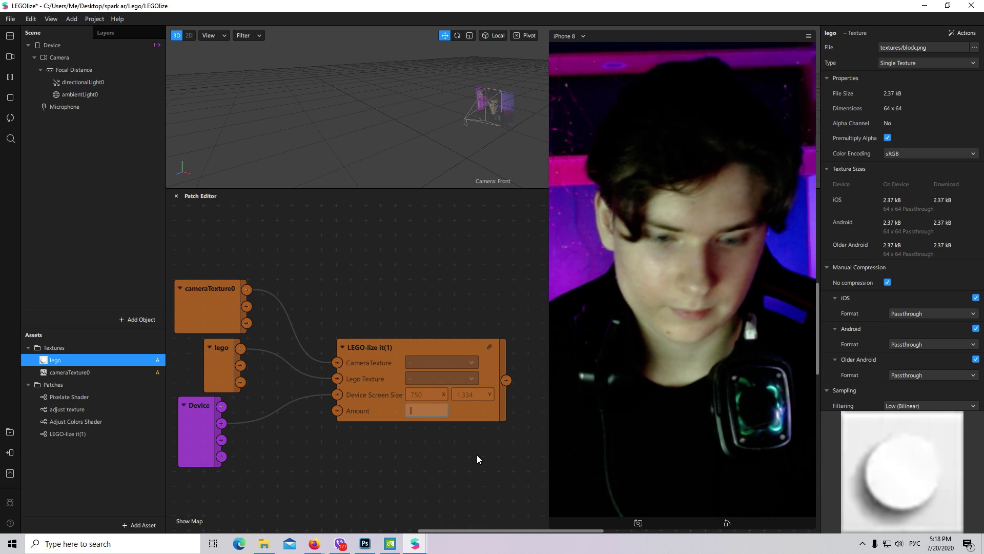
{"action": "type", "text": "10"}
{"action": "key", "text": "alt+shift"}
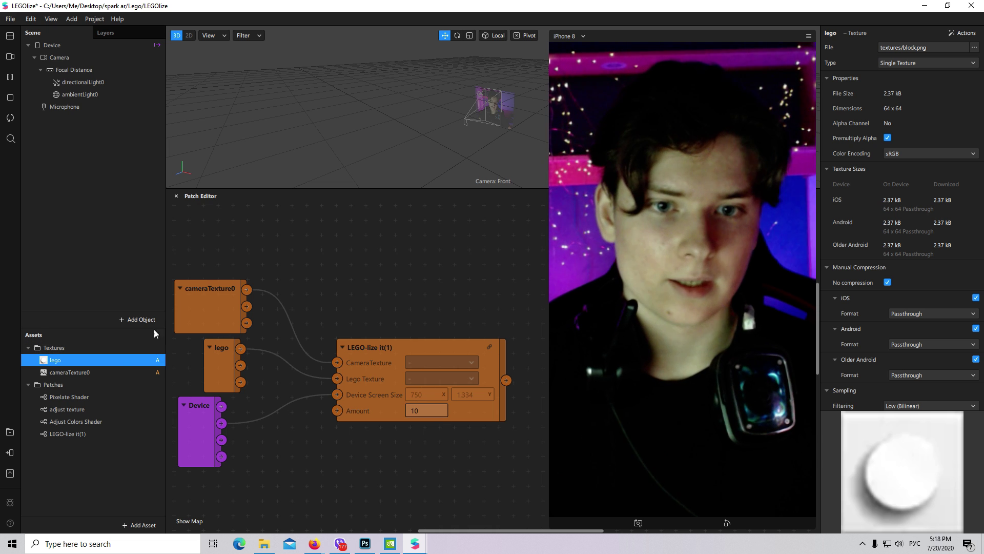
- Search the object library for REC and insert a Rectangle into the scene
{"action": "left_click", "coordinate": [139, 319]}
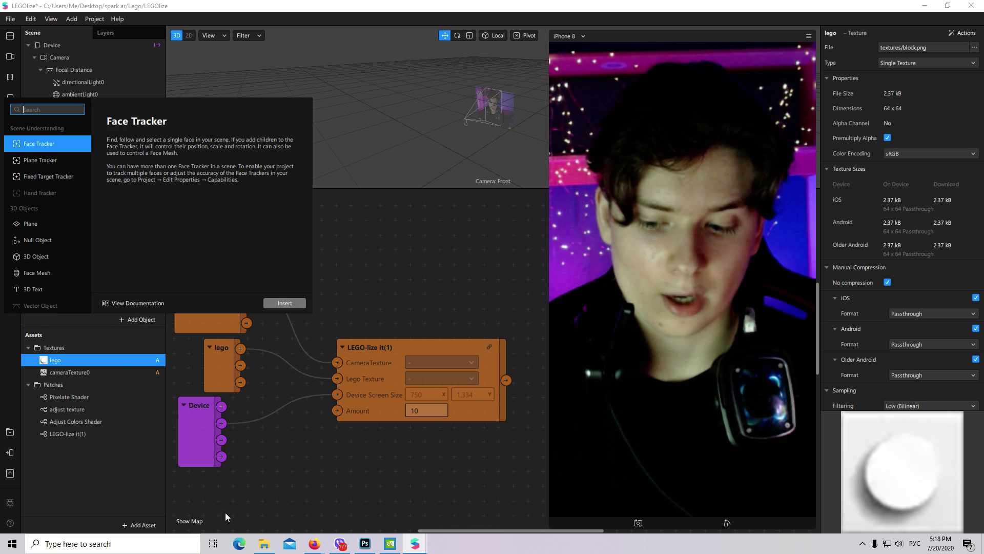
{"action": "type", "text": "к"}
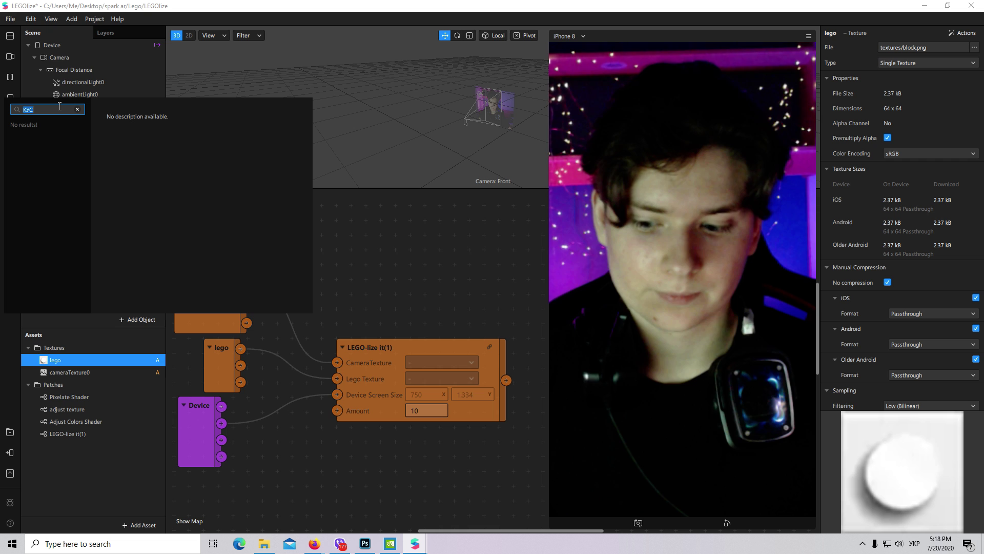
{"action": "type", "text": "REC"}
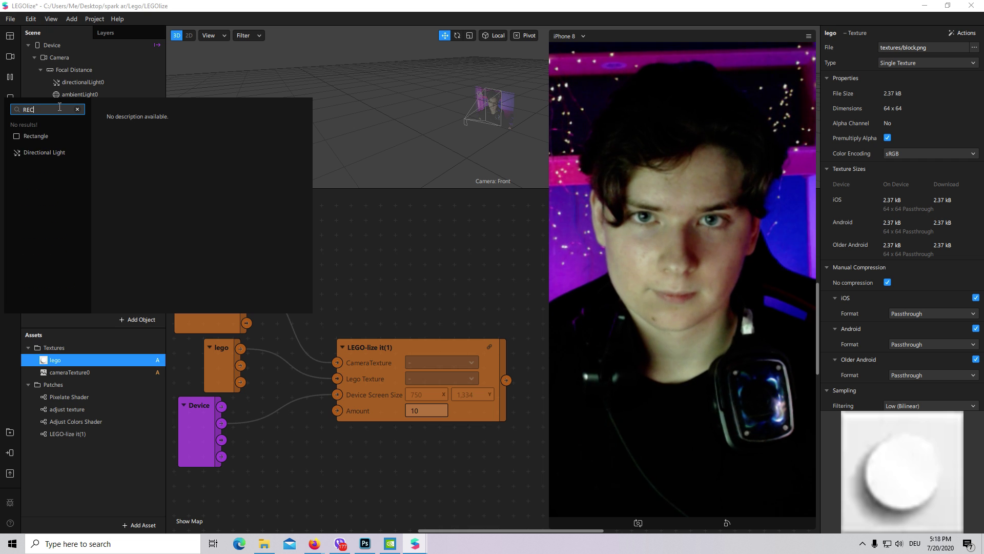
{"action": "left_click", "coordinate": [277, 304]}
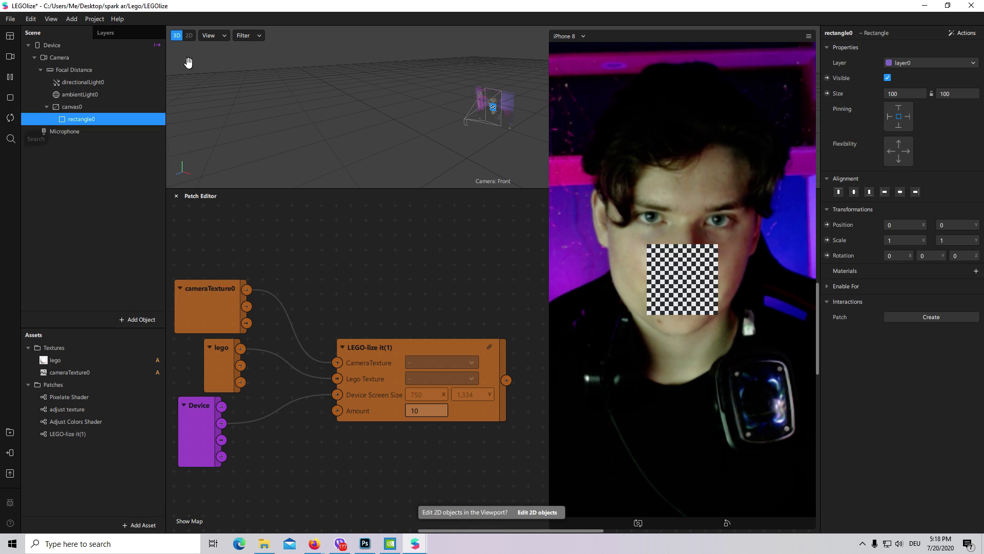
- Set both the width and the height of rectangle0 to fill the whole screen
{"action": "left_click", "coordinate": [918, 94]}
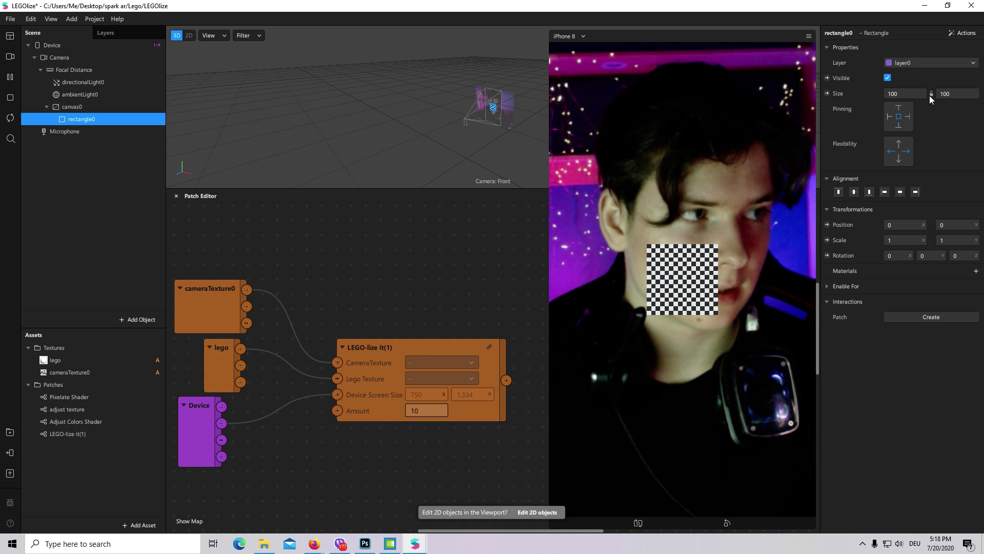
{"action": "left_click", "coordinate": [902, 109]}
{"action": "left_click", "coordinate": [960, 92]}
{"action": "left_click", "coordinate": [953, 109]}
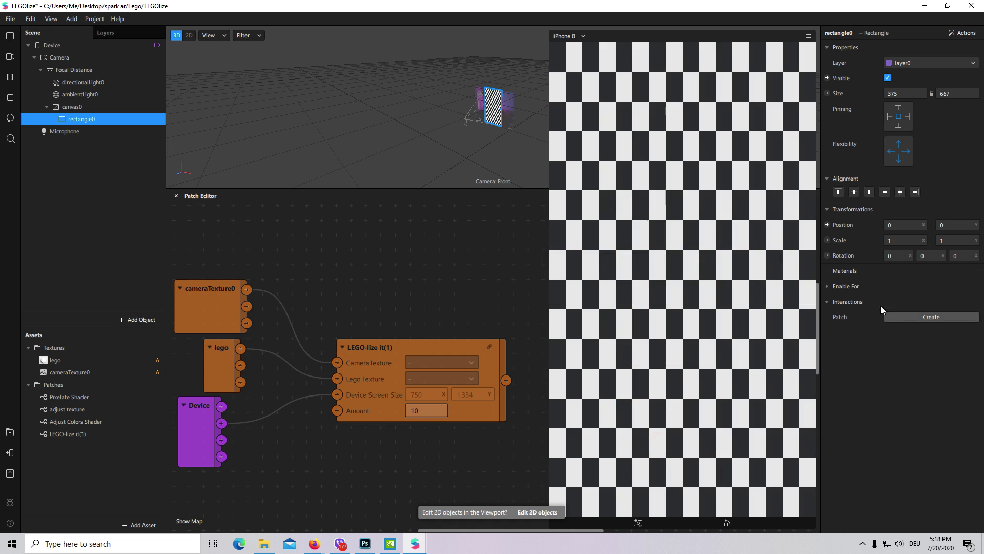
- Add a new material to the rectangle and rename it "LEGOLIZE material"
{"action": "left_click", "coordinate": [976, 270]}
{"action": "left_click", "coordinate": [888, 288]}
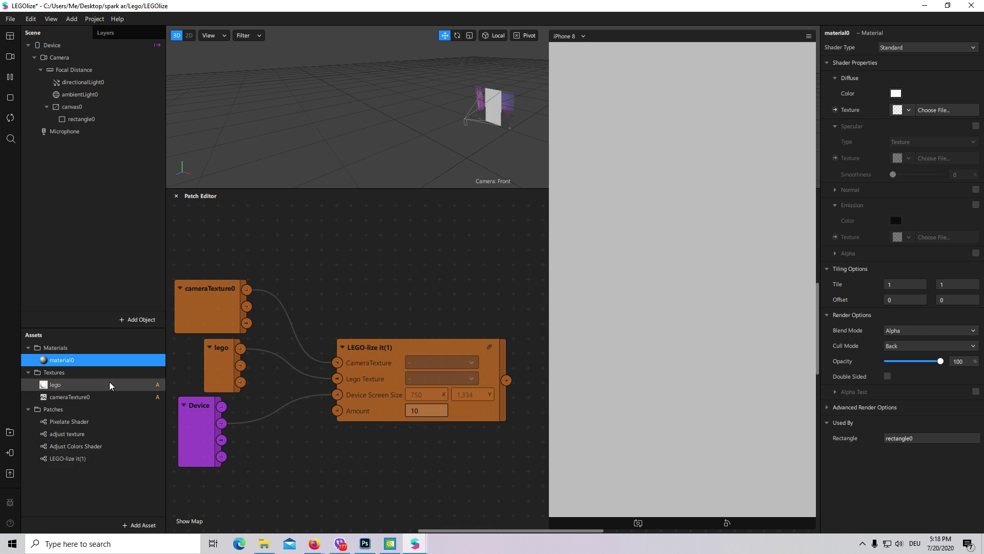
{"action": "double_click", "coordinate": [114, 359]}
{"action": "type", "text": "LE"}
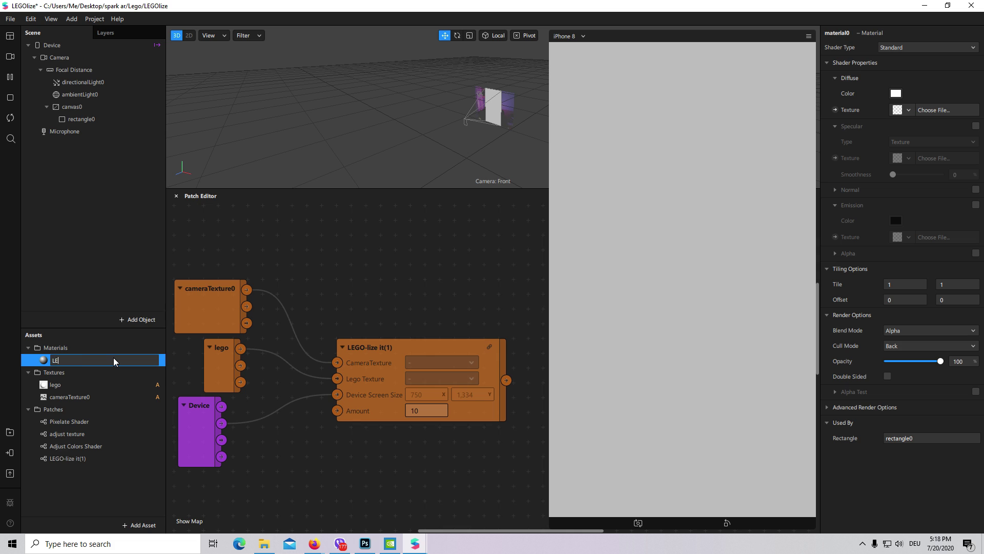
{"action": "type", "text": "GOLIZE material"}
{"action": "key", "text": "Return"}
{"action": "key", "text": "ctrl+c"}
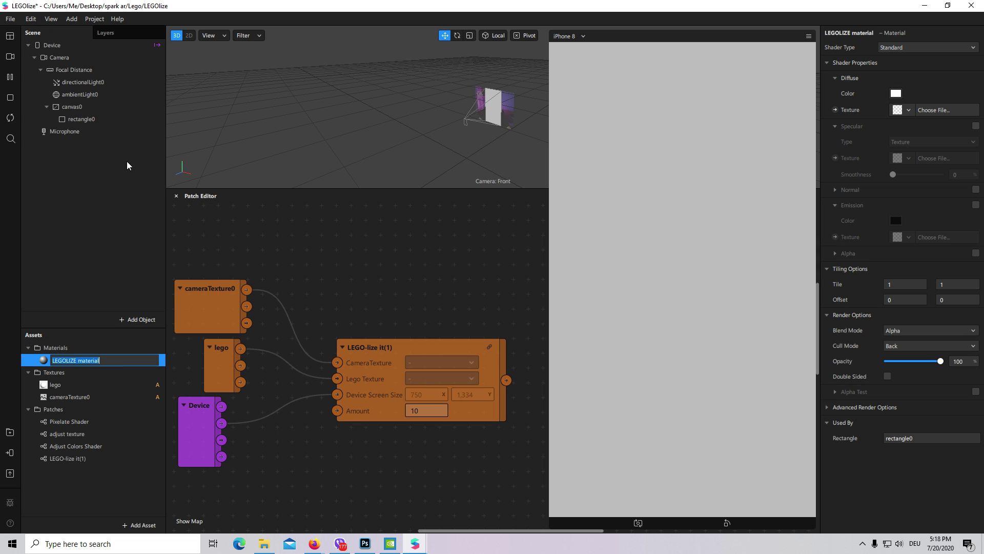
- Rename rectangle0 in the scene to "LEGOLIZE Recatangle"
{"action": "double_click", "coordinate": [117, 114]}
{"action": "key", "text": "ctrl+v"}
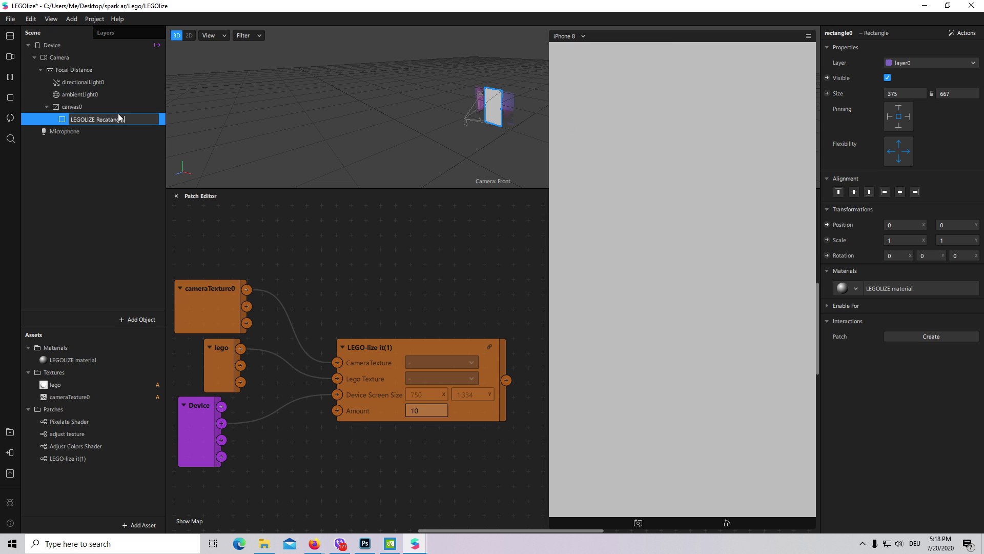
{"action": "key", "text": "Return"}
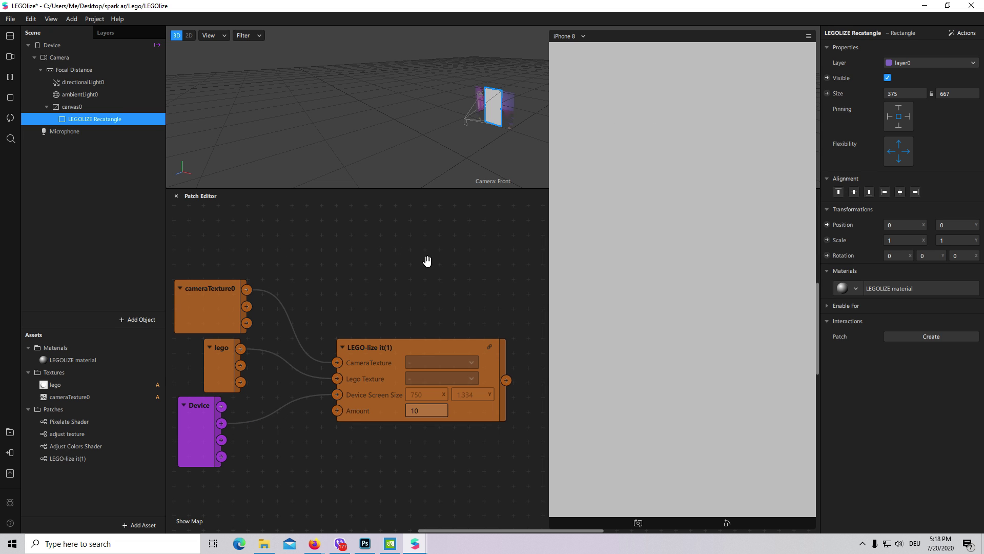
- Create a patch for the LEGOLIZE material's diffuse texture and connect the LEGO-lize it(1) output to it
{"action": "double_click", "coordinate": [77, 360]}
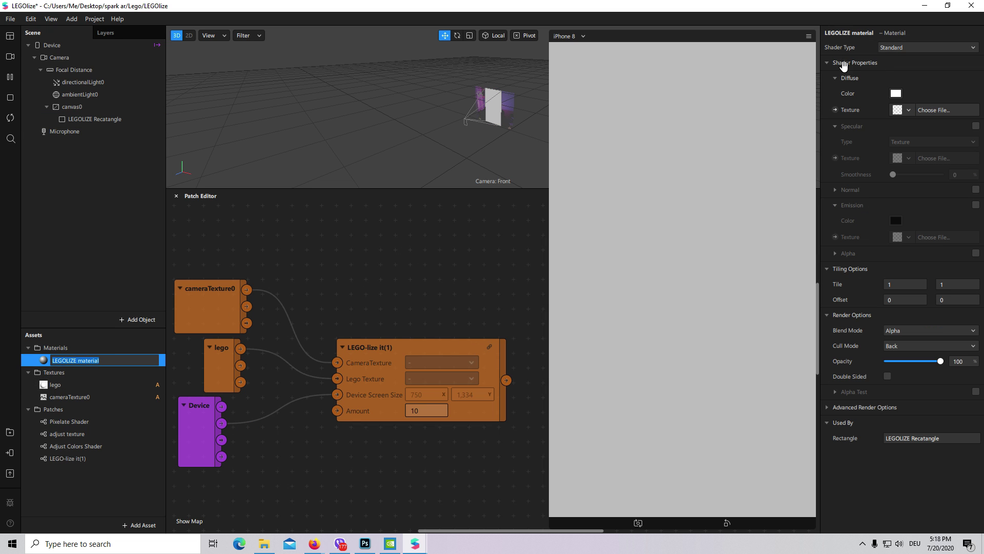
{"action": "left_click", "coordinate": [833, 111]}
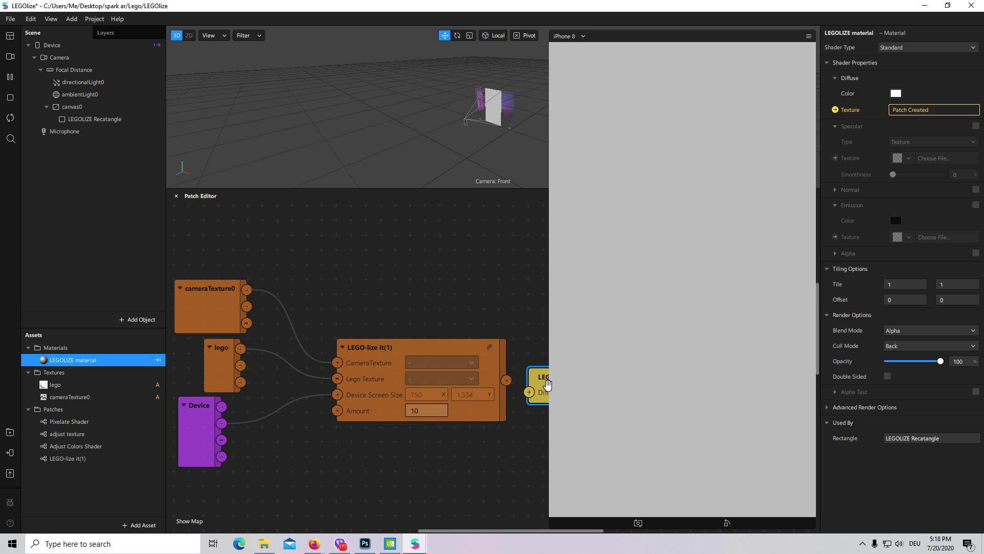
{"action": "left_click_drag", "start_coordinate": [507, 380], "coordinate": [529, 391]}
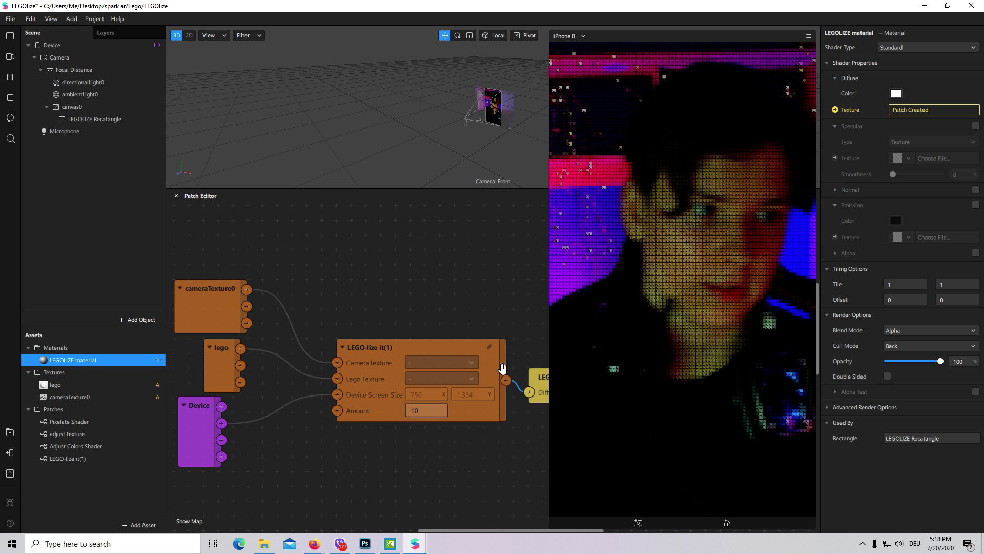
- Set the Amount of the LEGO-lize it(1) patch to 35
{"action": "double_click", "coordinate": [435, 417]}
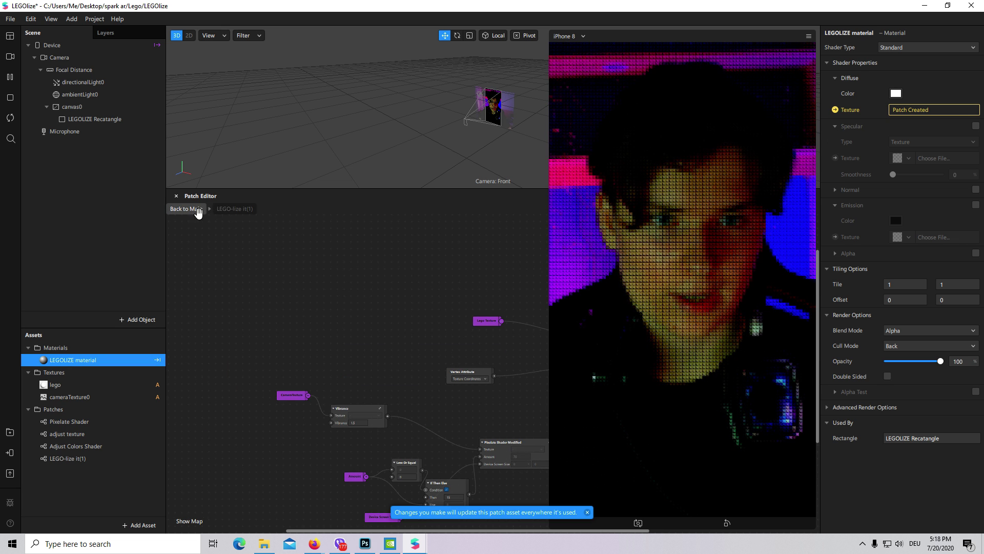
{"action": "left_click", "coordinate": [197, 210]}
{"action": "left_click", "coordinate": [418, 409]}
{"action": "type", "text": "35"}
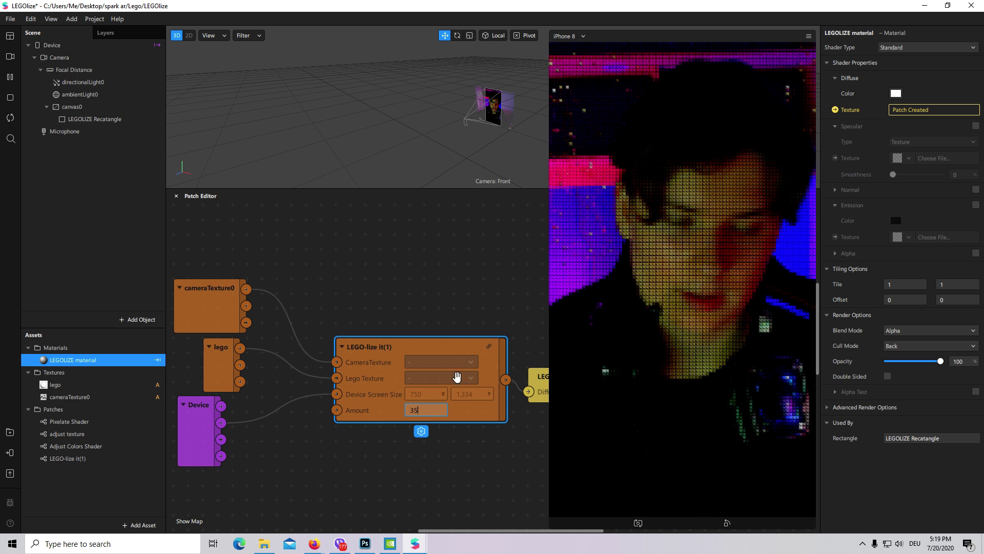
{"action": "key", "text": "Return"}
{"action": "left_click", "coordinate": [440, 410]}
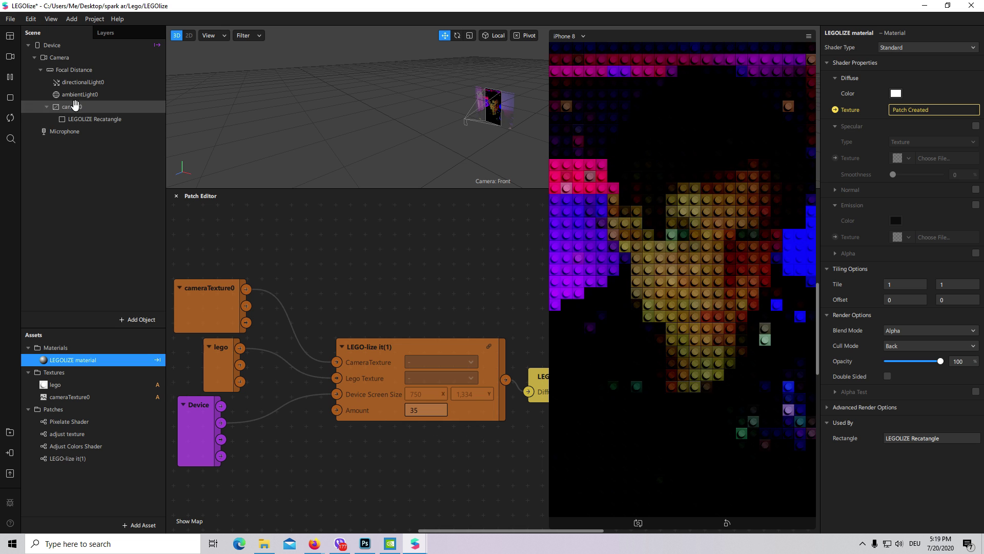
- Hide and show the LEGOLIZE Recatangle to compare the preview with the plain camera image, and shrink the preview window
{"action": "left_click", "coordinate": [85, 119]}
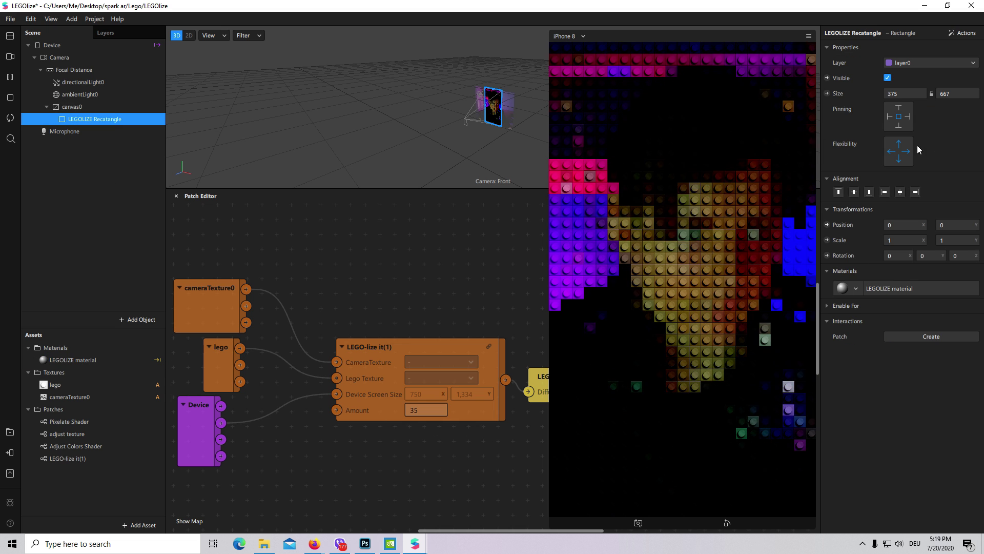
{"action": "left_click", "coordinate": [887, 77]}
{"action": "left_click_drag", "start_coordinate": [550, 527], "coordinate": [643, 358]}
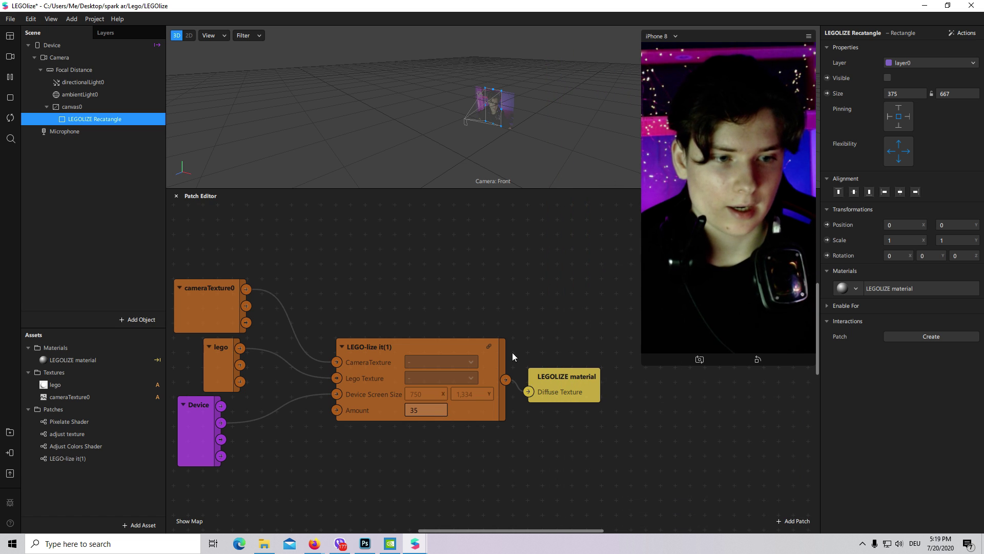
{"action": "left_click", "coordinate": [887, 78]}
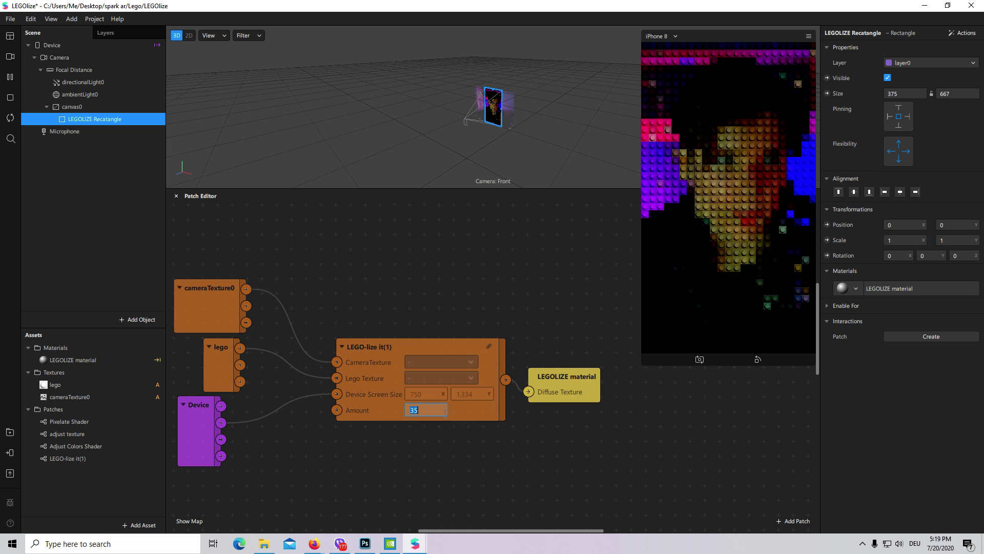
- Try the LEGO-lize it(1) patch with an Amount of 1 and with an Amount of 60
{"action": "type", "text": "1"}
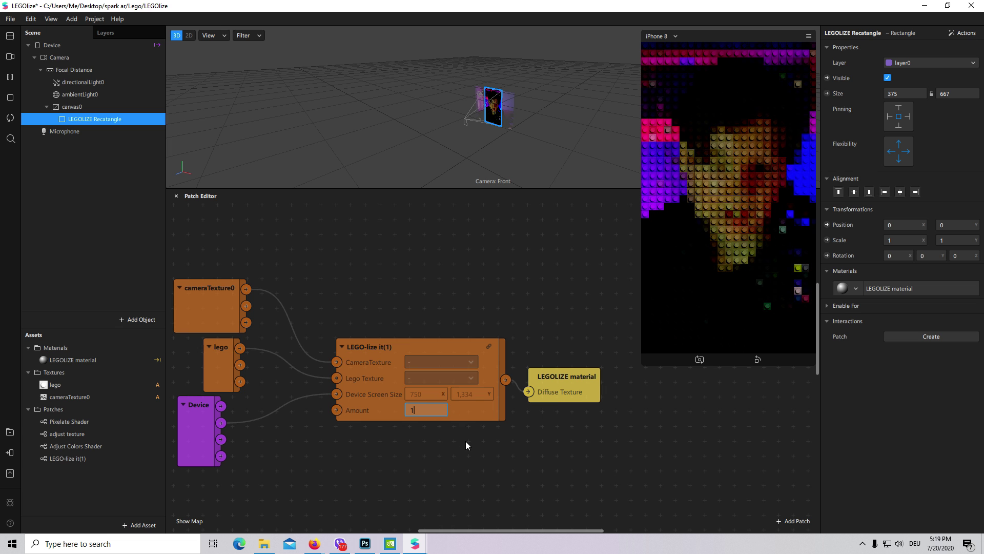
{"action": "key", "text": "Return"}
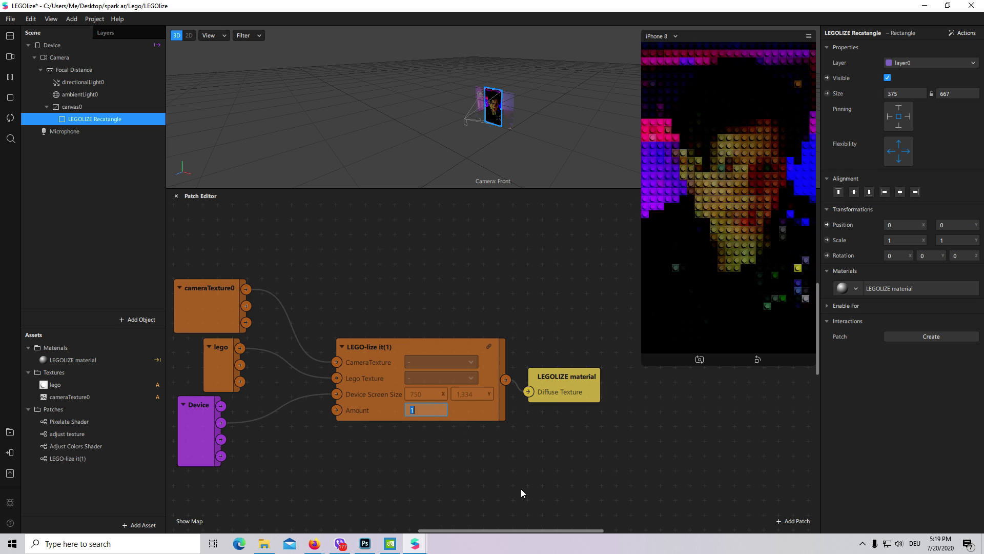
{"action": "left_click", "coordinate": [580, 393]}
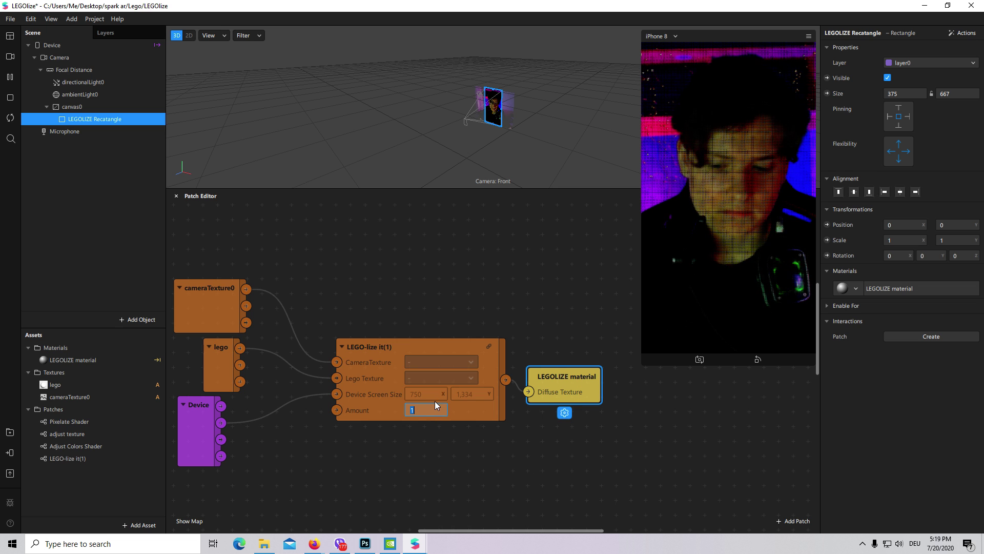
{"action": "type", "text": "60"}
{"action": "key", "text": "Return"}
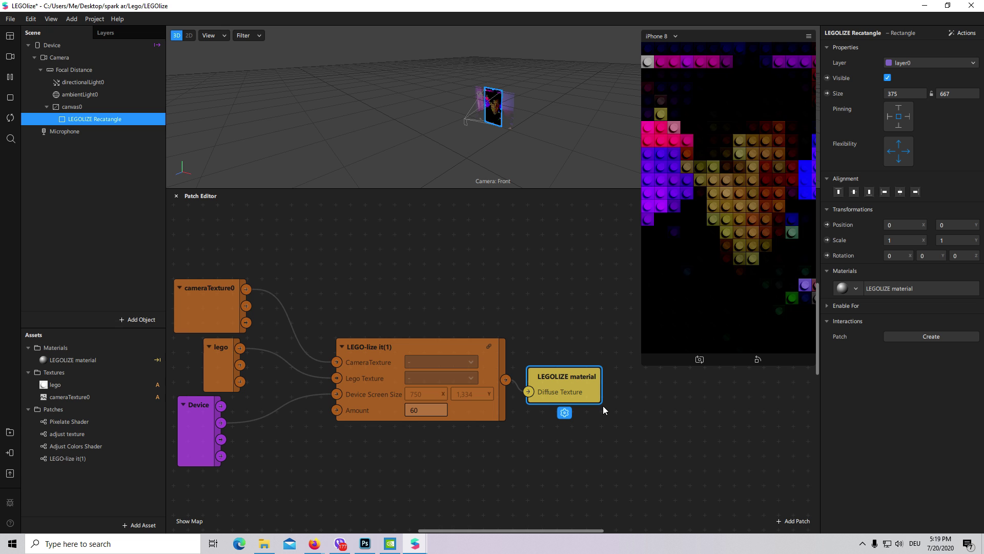
{"action": "left_click", "coordinate": [584, 456]}
{"action": "left_click_drag", "start_coordinate": [543, 531], "coordinate": [537, 531]}
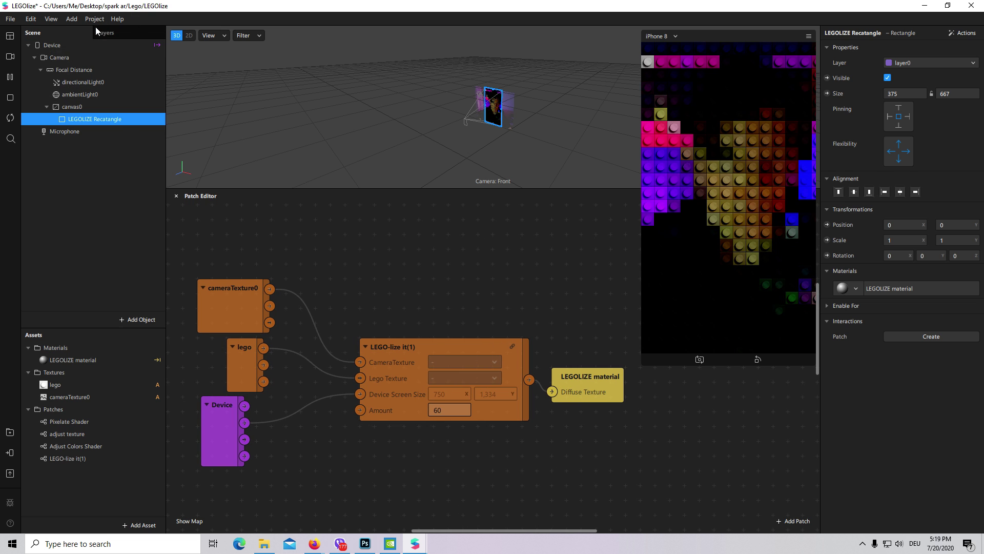
- Review the selected platforms in the project properties
{"action": "left_click", "coordinate": [94, 18]}
{"action": "left_click", "coordinate": [148, 36]}
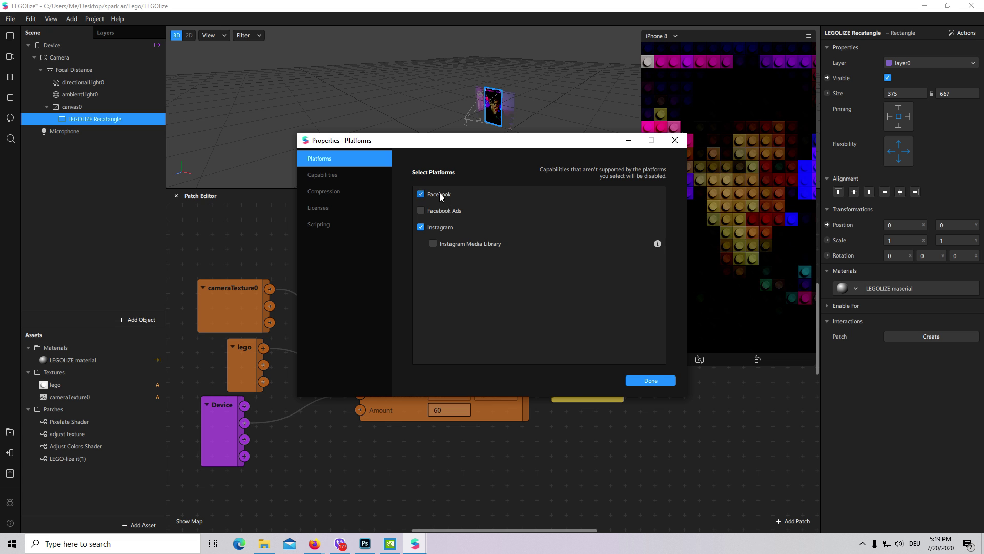
{"action": "left_click", "coordinate": [653, 382]}
- Search the patch library for "ui", add a Slider UI patch and place it below the Device patch
{"action": "scroll", "coordinate": [384, 471], "scroll_direction": "down", "scroll_amount": 5}
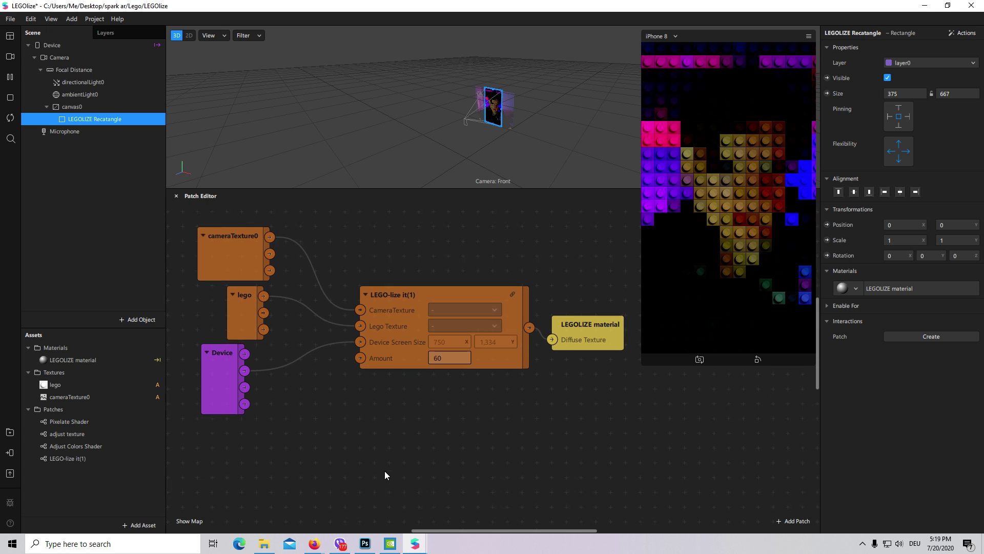
{"action": "double_click", "coordinate": [416, 414]}
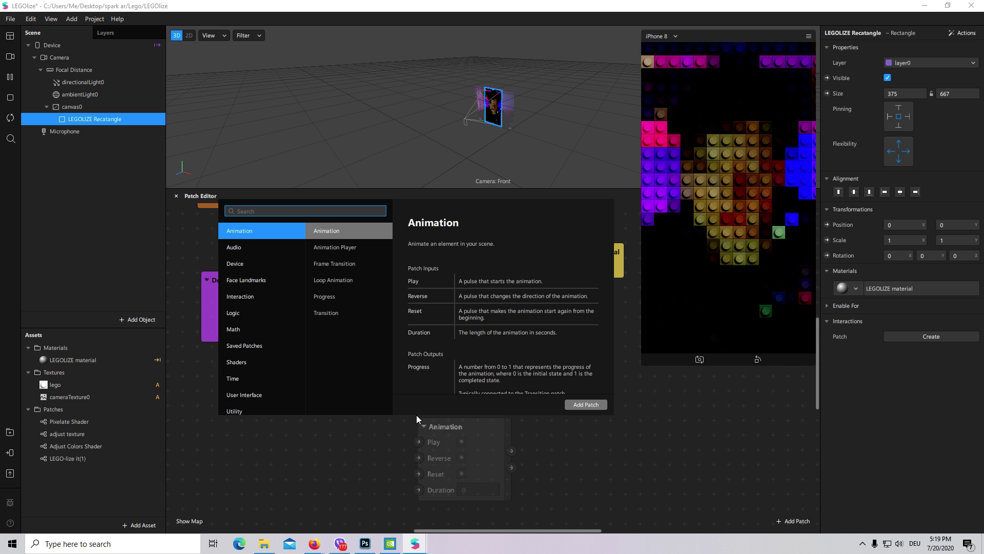
{"action": "type", "text": "uio"}
{"action": "key", "text": "BackSpace"}
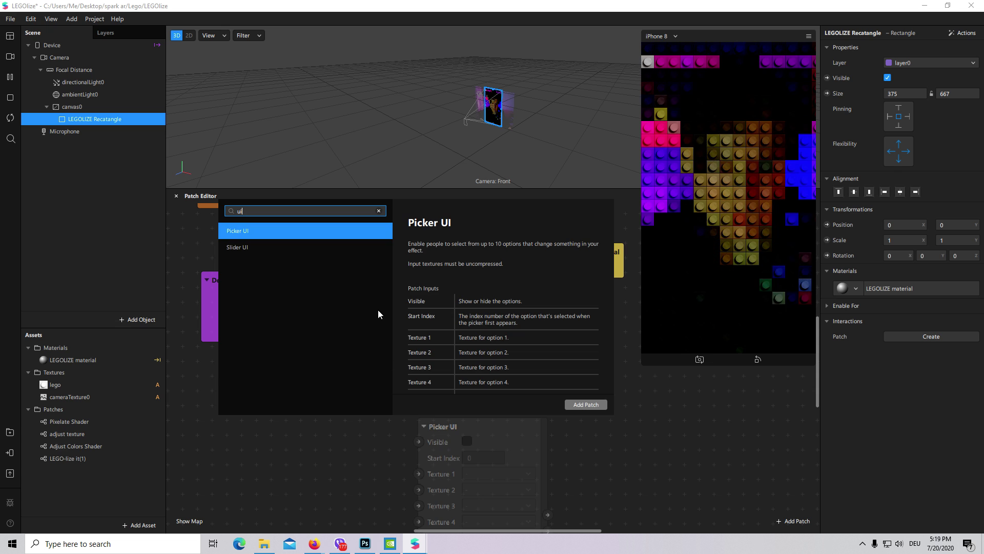
{"action": "left_click", "coordinate": [269, 253]}
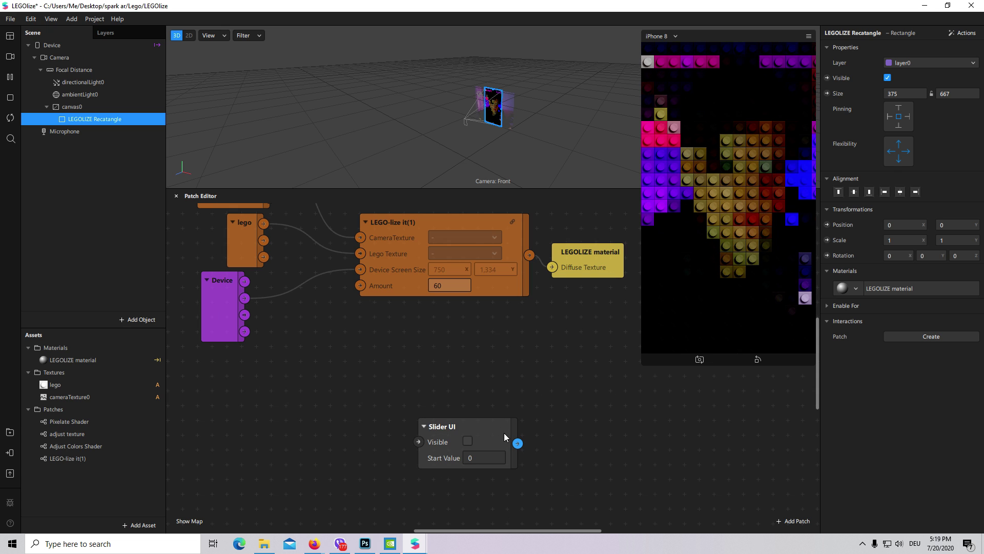
{"action": "left_click_drag", "start_coordinate": [503, 433], "coordinate": [273, 411]}
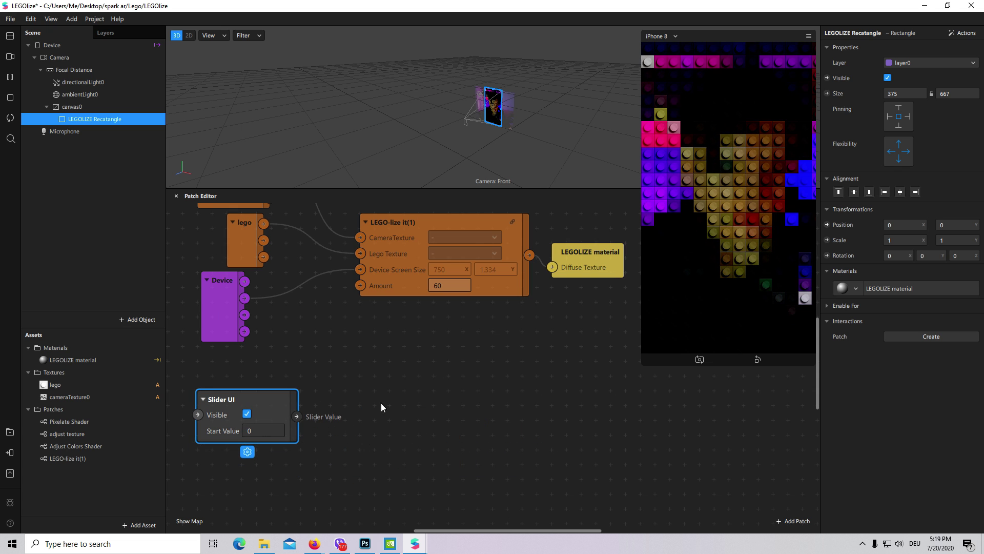
{"action": "left_click", "coordinate": [418, 465]}
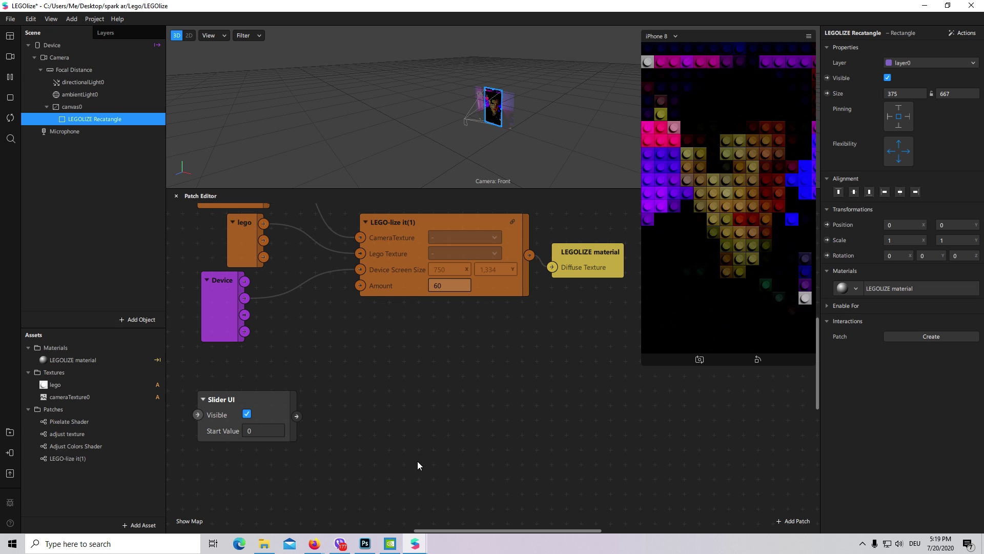
{"action": "left_click", "coordinate": [267, 432]}
{"action": "left_click", "coordinate": [388, 408]}
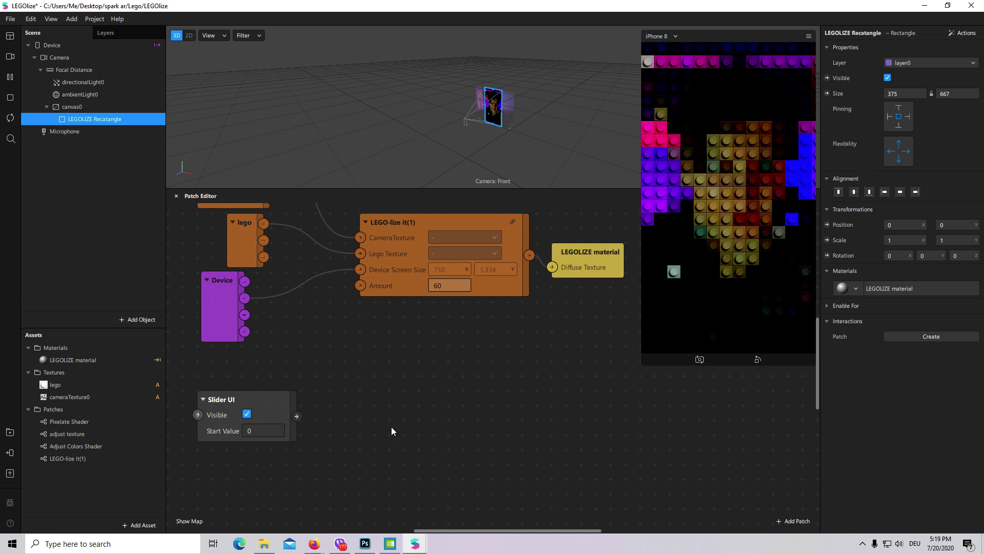
- Add a Multiply patch driven by the Slider UI's Slider Value output
{"action": "left_click_drag", "start_coordinate": [299, 420], "coordinate": [411, 390]}
{"action": "type", "text": "mu"}
{"action": "double_click", "coordinate": [300, 238]}
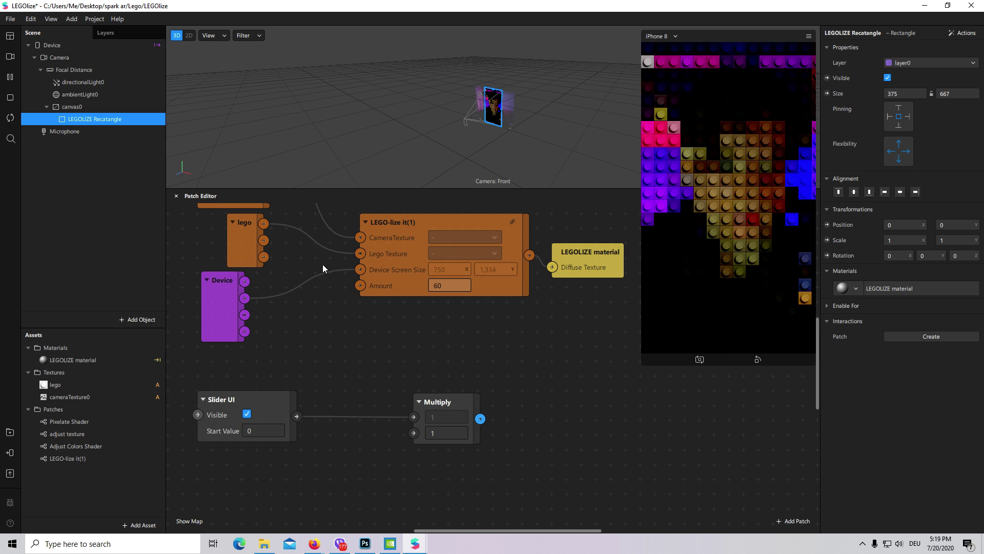
- Set the Multiply patch's second value to 100 and connect its output to the Amount input of LEGO-lize it(1)
{"action": "left_click", "coordinate": [451, 440]}
{"action": "type", "text": "00"}
{"action": "left_click", "coordinate": [496, 411]}
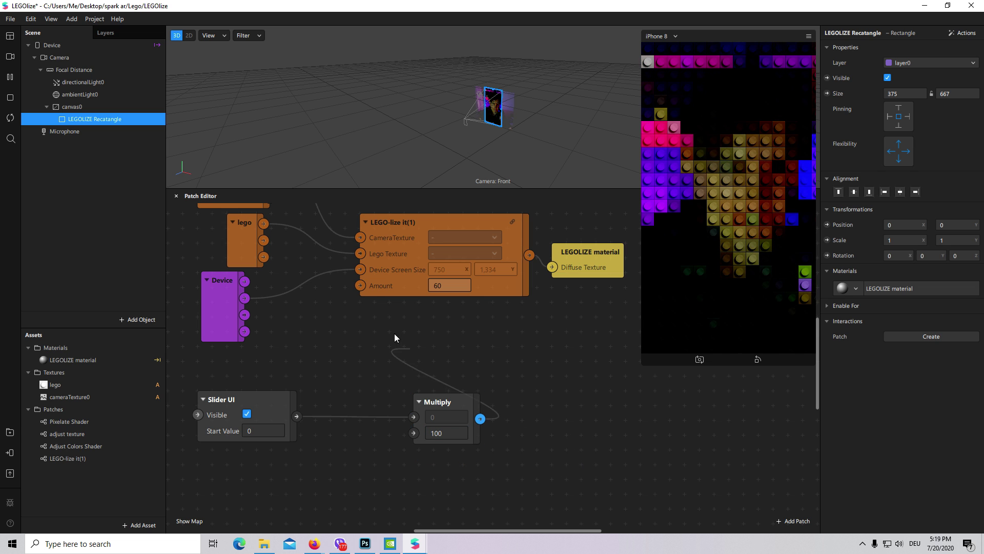
{"action": "left_click_drag", "start_coordinate": [395, 338], "coordinate": [360, 285]}
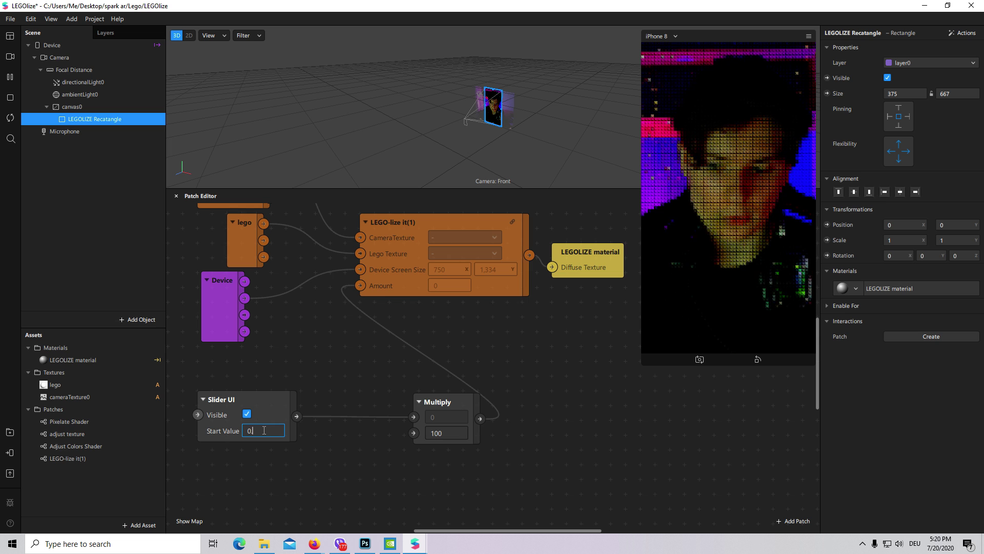
- Set the Slider UI's Start Value to 0.35
{"action": "left_click", "coordinate": [264, 430]}
{"action": "type", "text": "0.35"}
{"action": "left_click", "coordinate": [392, 542]}
{"action": "left_click", "coordinate": [325, 492]}
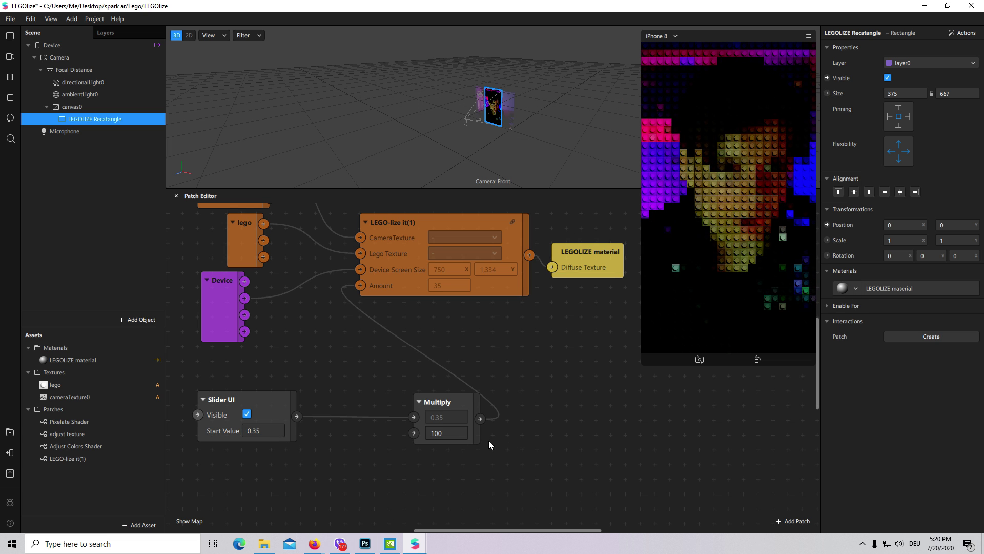
{"action": "scroll", "coordinate": [557, 305], "scroll_direction": "up", "scroll_amount": 2}
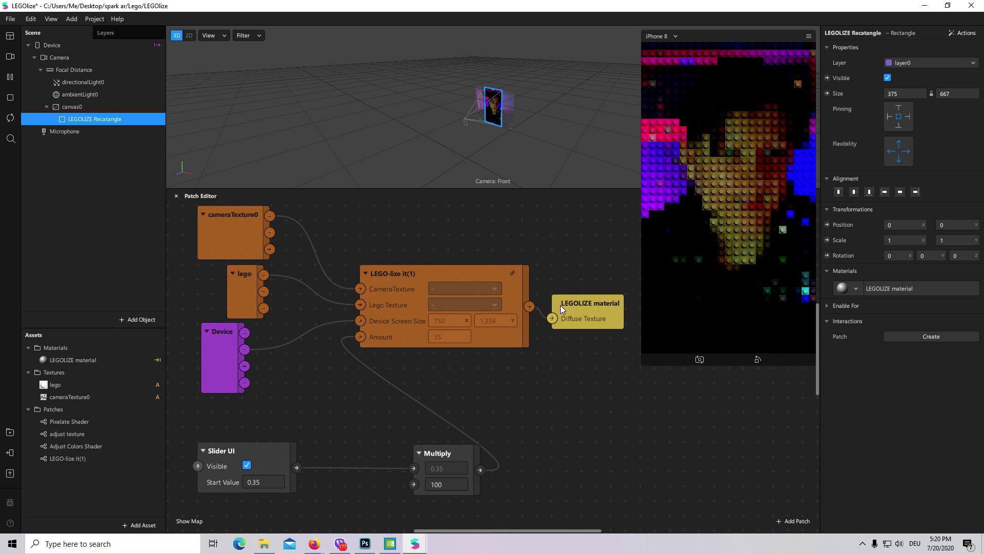
{"action": "scroll", "coordinate": [561, 305], "scroll_direction": "down", "scroll_amount": 1}
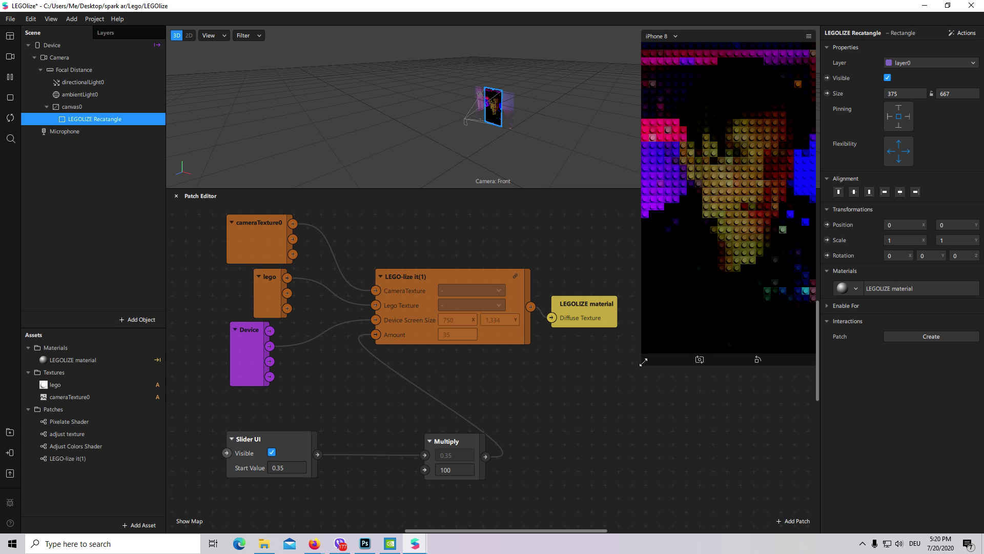
- Open the inner graph of the LEGO-lize it(1) patch and adjust the device preview size to free space around it
{"action": "left_click_drag", "start_coordinate": [644, 362], "coordinate": [597, 444]}
{"action": "scroll", "coordinate": [489, 306], "scroll_direction": "up", "scroll_amount": 2}
{"action": "mouse_move", "coordinate": [339, 226]}
{"action": "left_mouse_down"}
{"action": "mouse_move", "coordinate": [594, 388]}
{"action": "mouse_move", "coordinate": [543, 390]}
{"action": "left_mouse_up"}
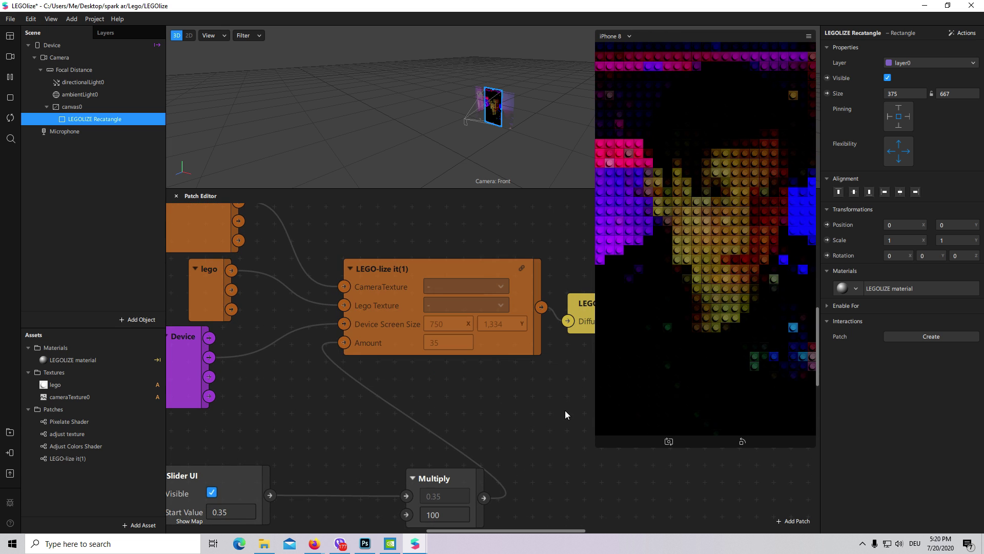
{"action": "double_click", "coordinate": [494, 343]}
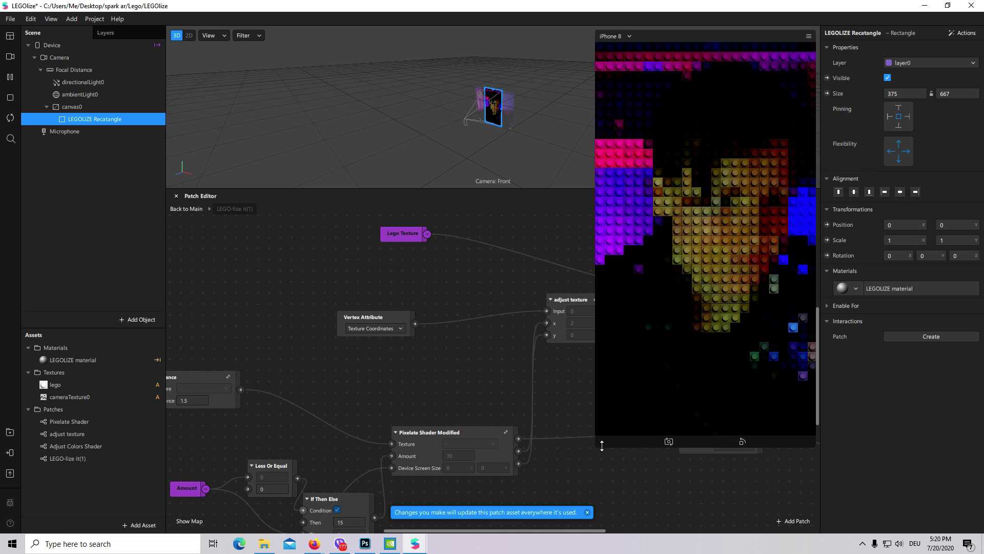
{"action": "left_click_drag", "start_coordinate": [602, 445], "coordinate": [678, 309]}
{"action": "scroll", "coordinate": [703, 457], "scroll_direction": "up", "scroll_amount": 1}
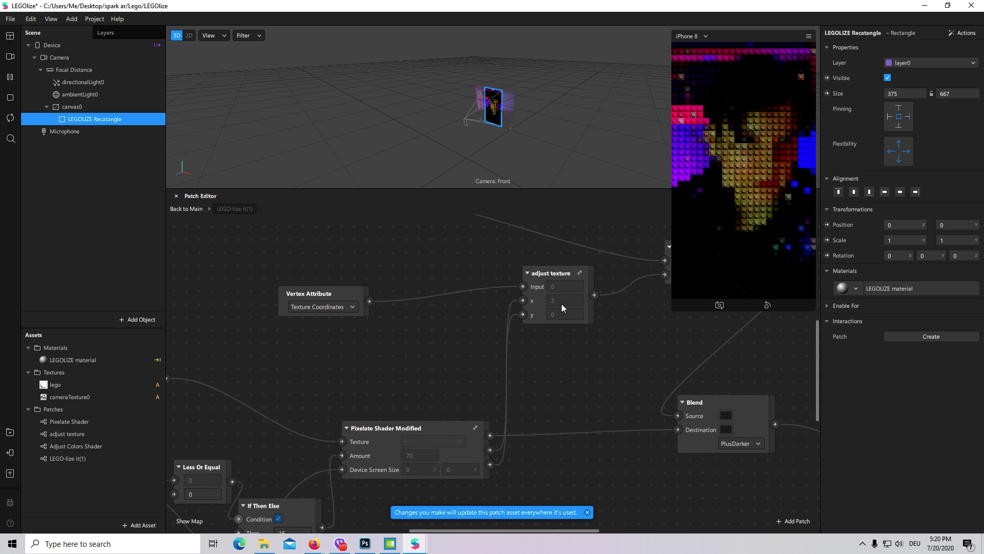
- Hide the LEGOLIZE Recatangle and enlarge the device preview to show the plain camera image
{"action": "left_click", "coordinate": [886, 78]}
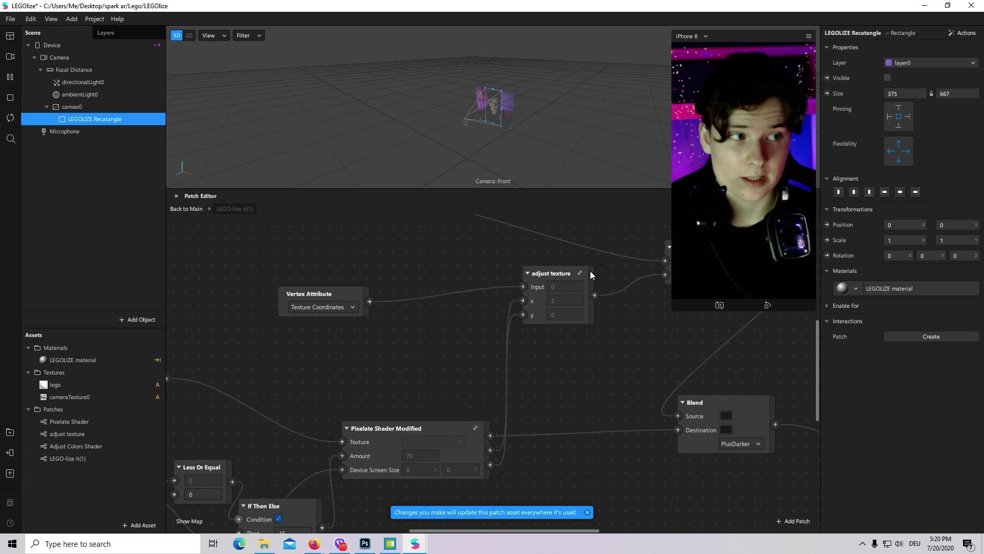
{"action": "left_click_drag", "start_coordinate": [590, 271], "coordinate": [449, 396]}
{"action": "left_click", "coordinate": [600, 390]}
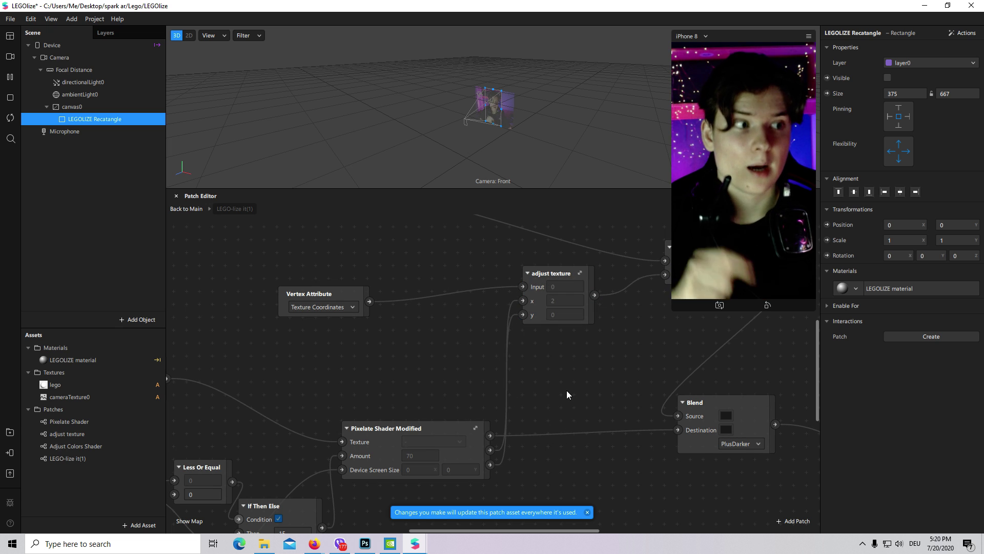
{"action": "left_click_drag", "start_coordinate": [672, 310], "coordinate": [595, 451]}
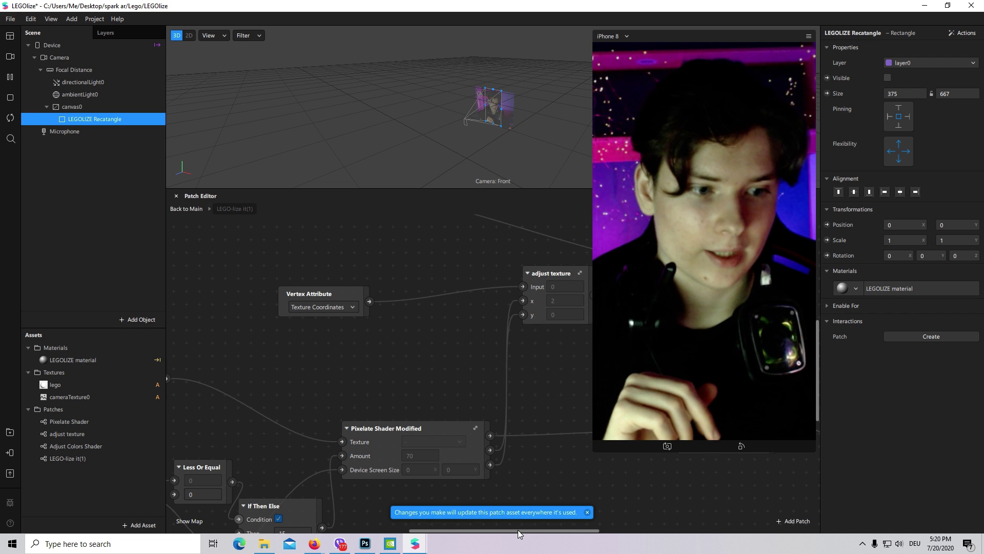
- Connect the first output of Pixelate Shader Modified directly to the Output patch and make the LEGOLIZE Recatangle visible
{"action": "left_click_drag", "start_coordinate": [520, 533], "coordinate": [540, 530]}
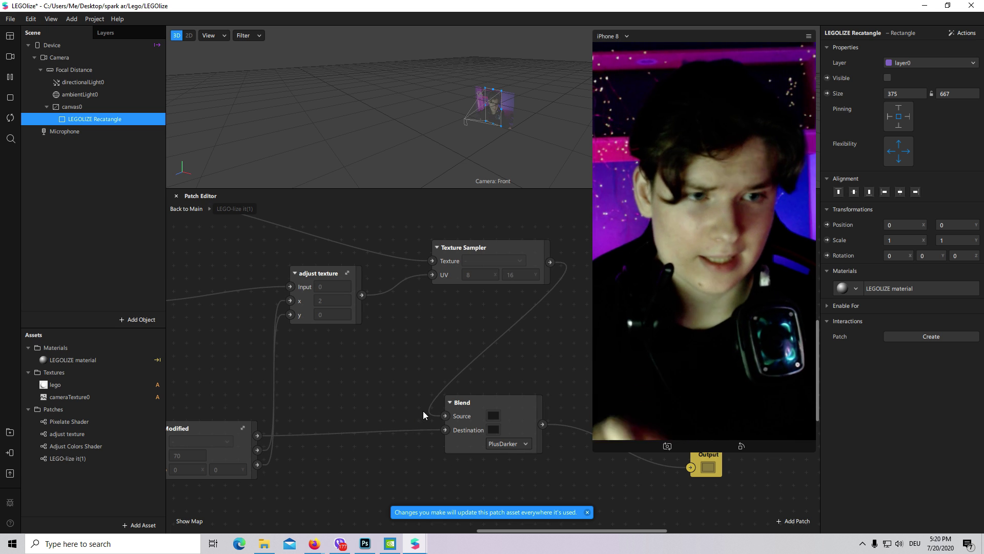
{"action": "left_click_drag", "start_coordinate": [479, 530], "coordinate": [480, 530]}
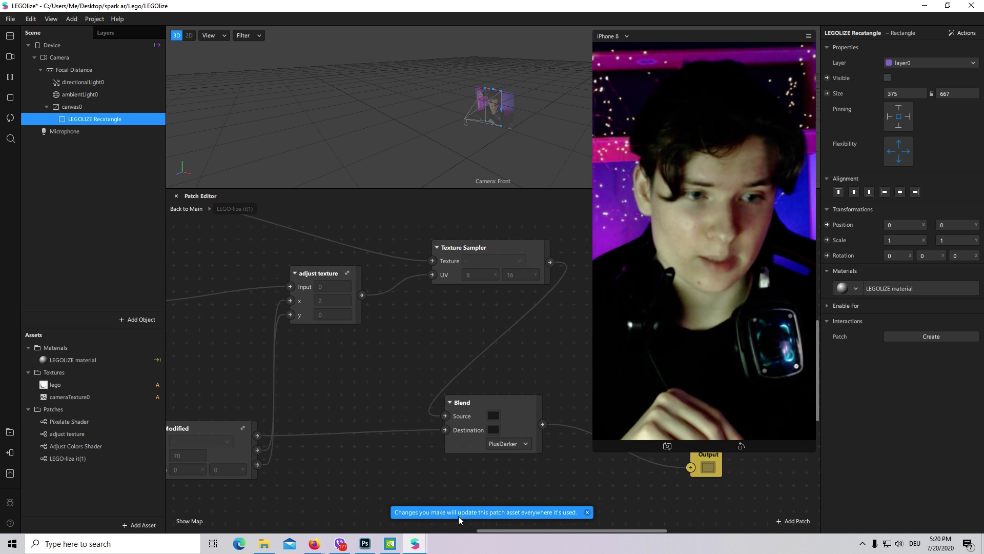
{"action": "left_click_drag", "start_coordinate": [257, 435], "coordinate": [691, 468]}
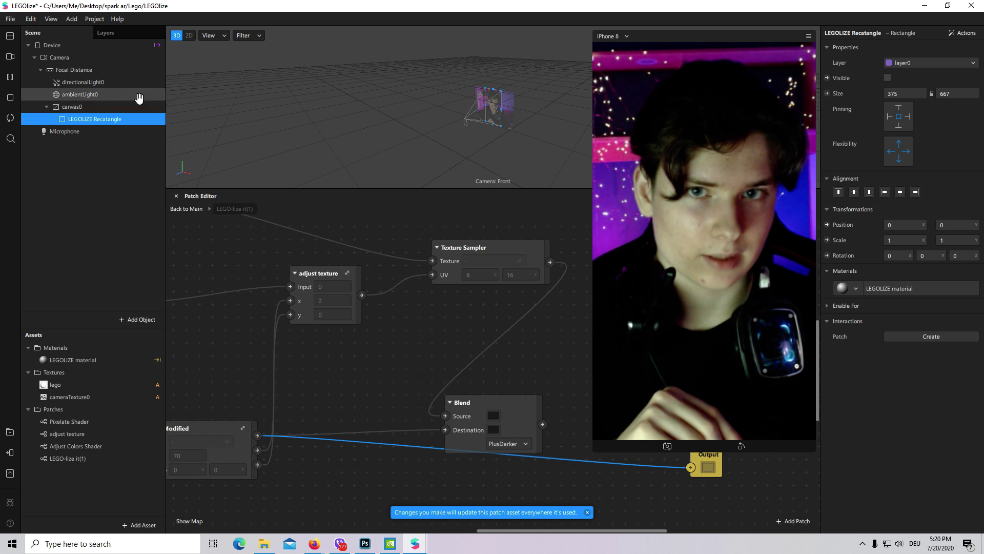
{"action": "left_click", "coordinate": [888, 78]}
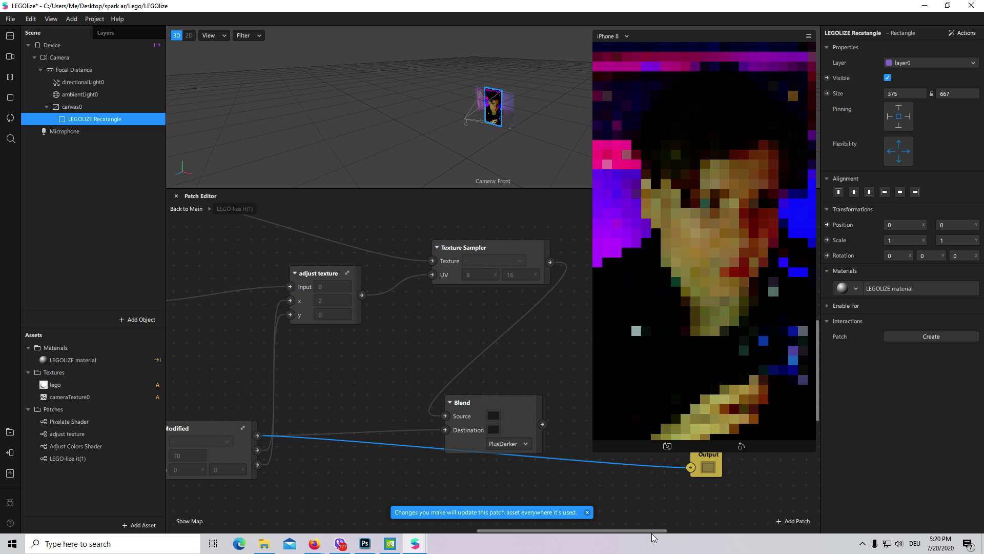
- Examine the Pixelate Shader Modified patch and the connections feeding its Amount and Device Screen Size inputs
{"action": "left_click_drag", "start_coordinate": [650, 531], "coordinate": [595, 531]}
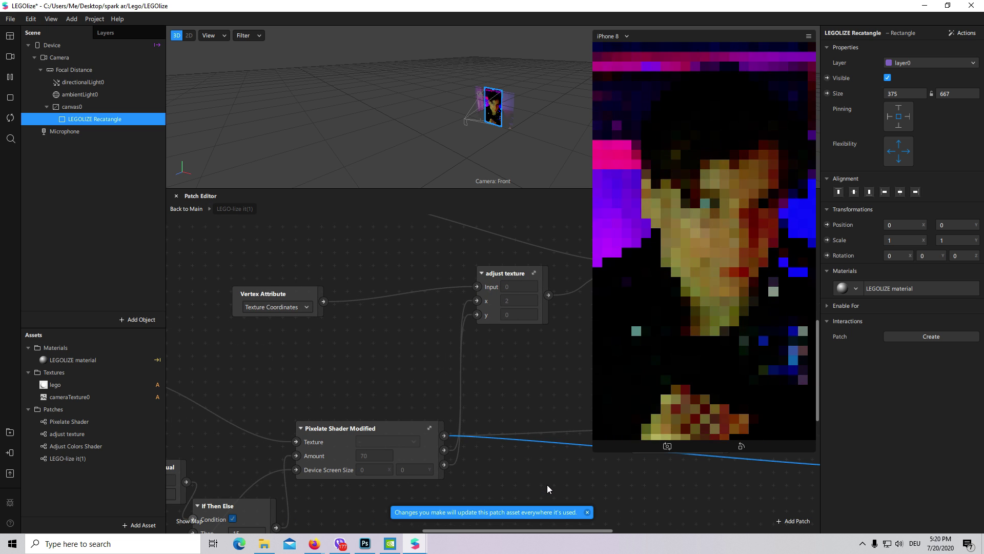
{"action": "left_click", "coordinate": [188, 208]}
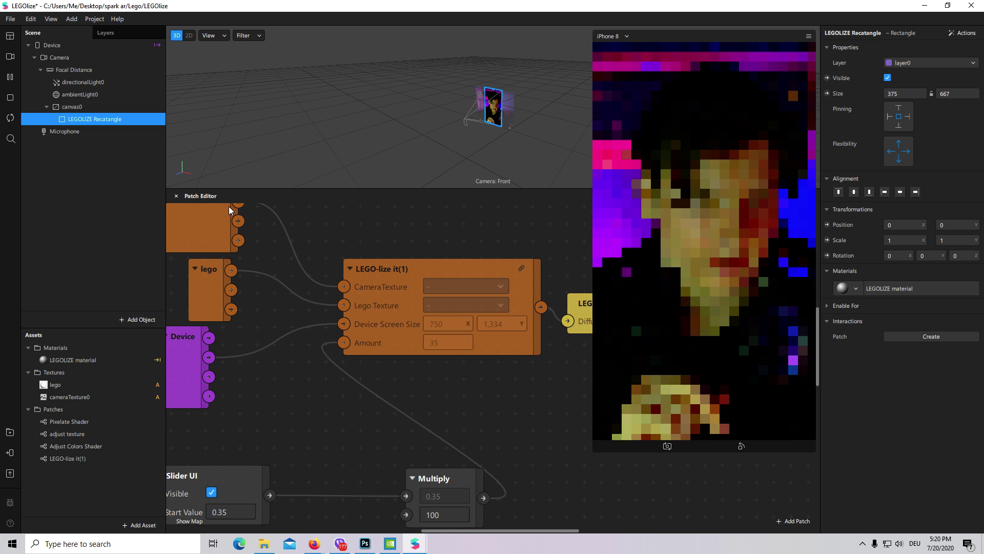
{"action": "double_click", "coordinate": [508, 342]}
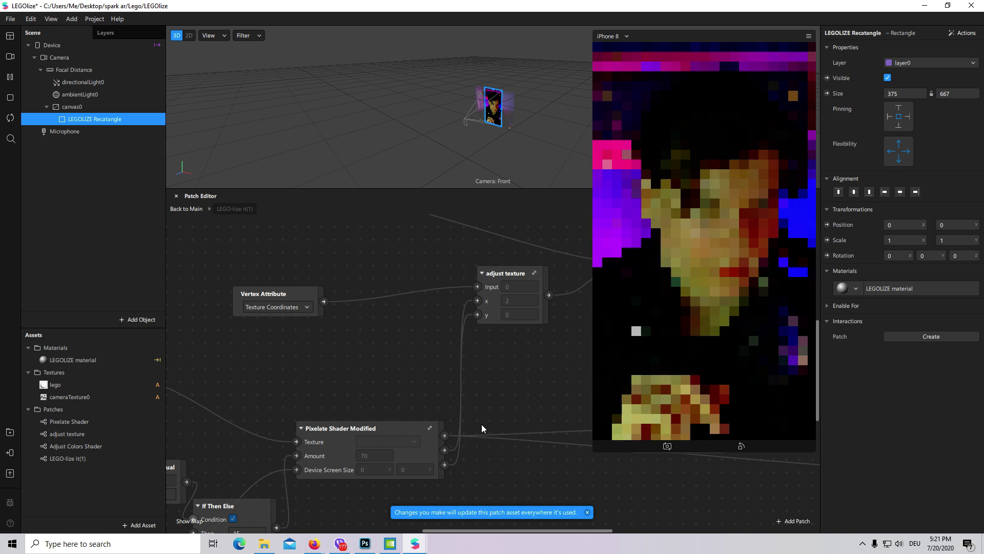
{"action": "left_click", "coordinate": [421, 447]}
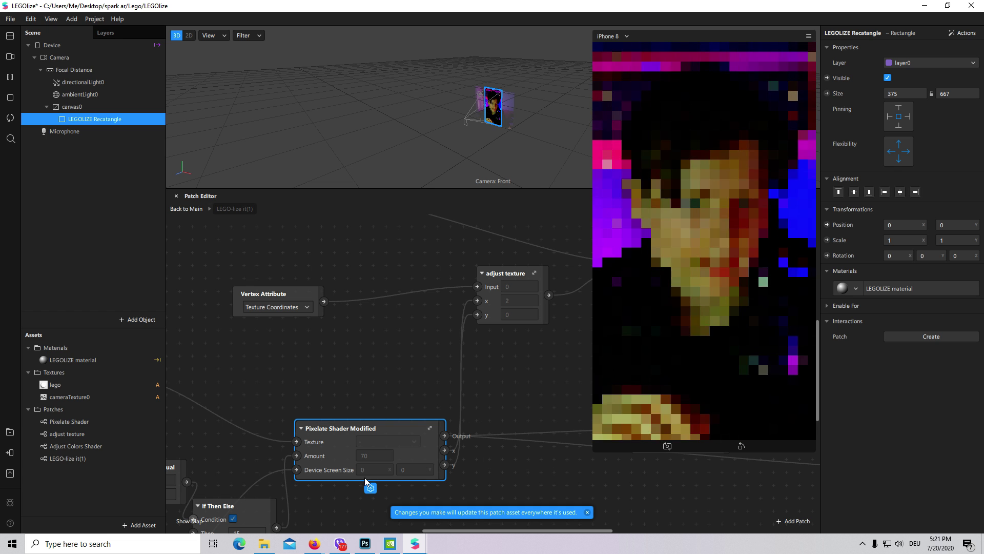
{"action": "left_click", "coordinate": [267, 474]}
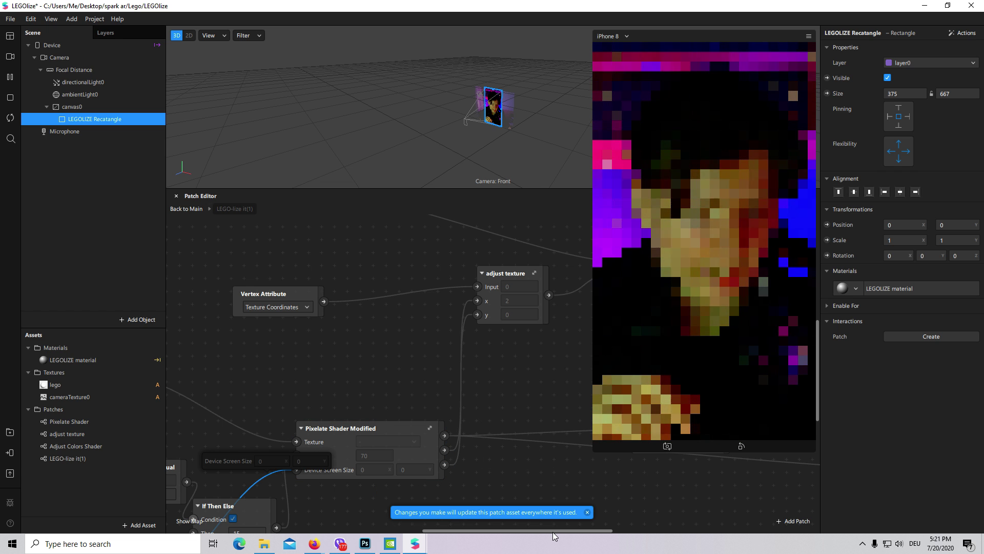
{"action": "left_click_drag", "start_coordinate": [553, 531], "coordinate": [509, 531]}
{"action": "scroll", "coordinate": [444, 445], "scroll_direction": "down", "scroll_amount": 3}
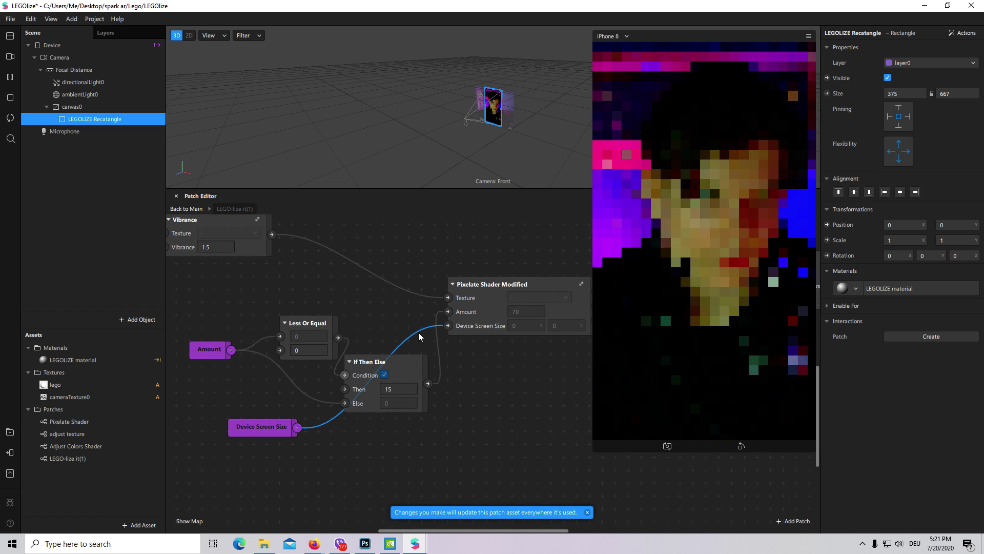
- Remove the Device Screen Size connection from Pixelate Shader Modified and reconnect it to the same input
{"action": "scroll", "coordinate": [419, 336], "scroll_direction": "up", "scroll_amount": 2}
{"action": "left_click", "coordinate": [418, 361]}
{"action": "key", "text": "Delete"}
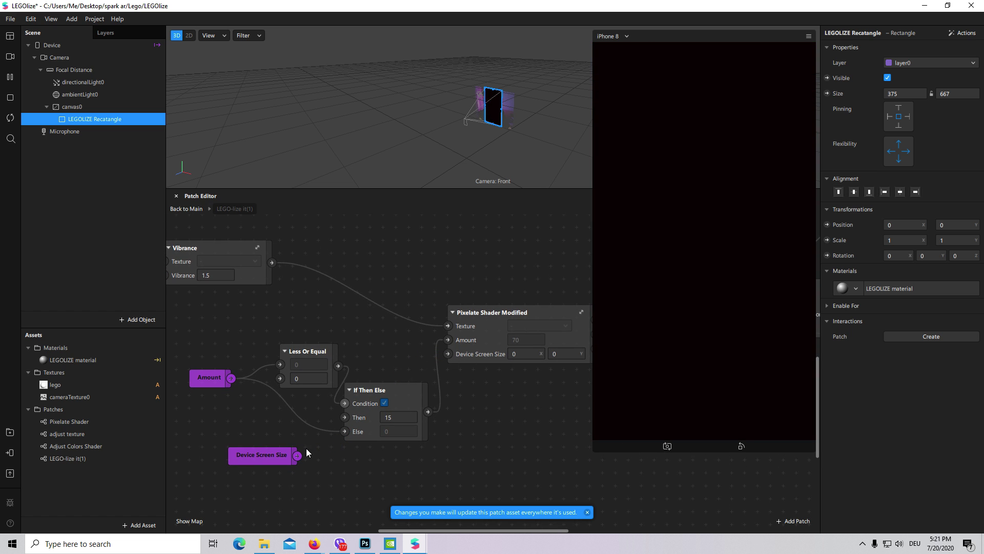
{"action": "left_click_drag", "start_coordinate": [447, 355], "coordinate": [447, 354]}
- Disconnect If Then Else from the Amount input of Pixelate Shader Modified and set that Amount to 200
{"action": "left_click", "coordinate": [439, 392]}
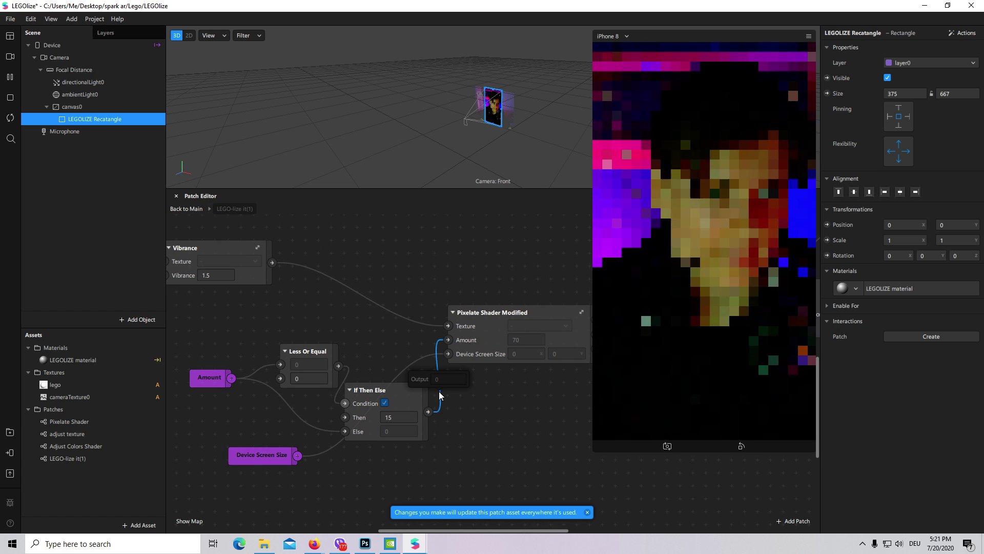
{"action": "key", "text": "Delete"}
{"action": "left_click", "coordinate": [536, 341]}
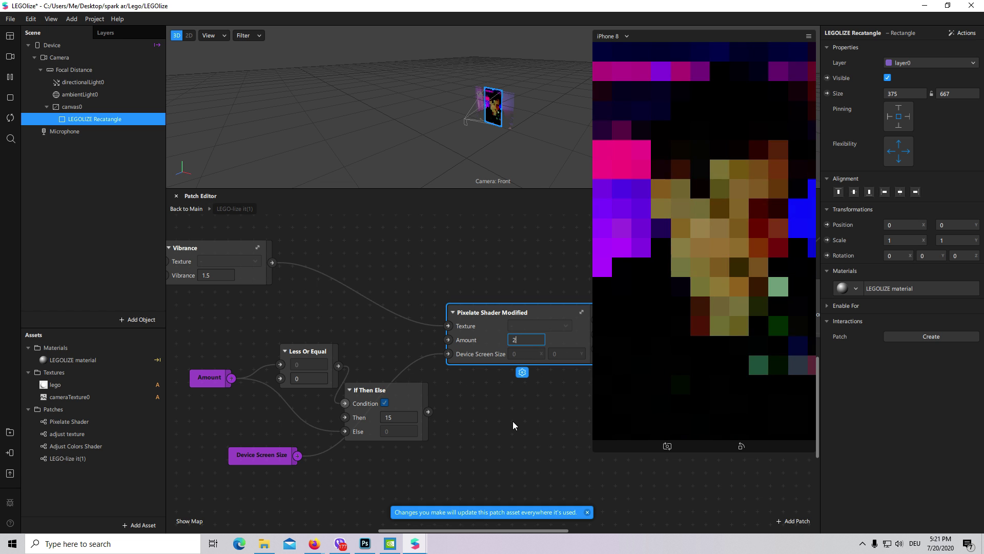
{"action": "type", "text": "2000"}
{"action": "key", "text": "BackSpace"}
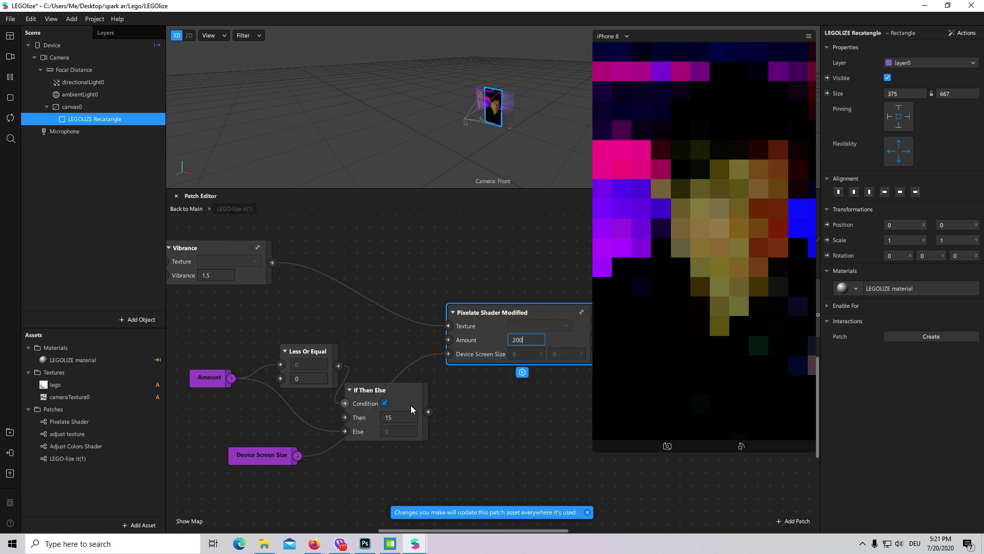
{"action": "left_click", "coordinate": [411, 405]}
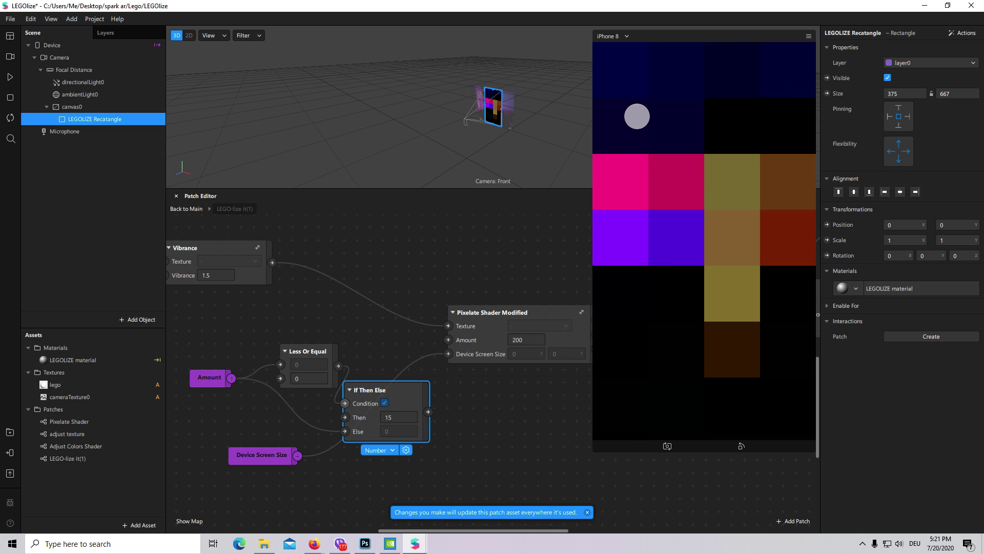
{"action": "left_click", "coordinate": [556, 485]}
- Return to the main graph, convert LEGO-lize it(1) to a patch group and open that group
{"action": "left_click_drag", "start_coordinate": [532, 534], "coordinate": [591, 526]}
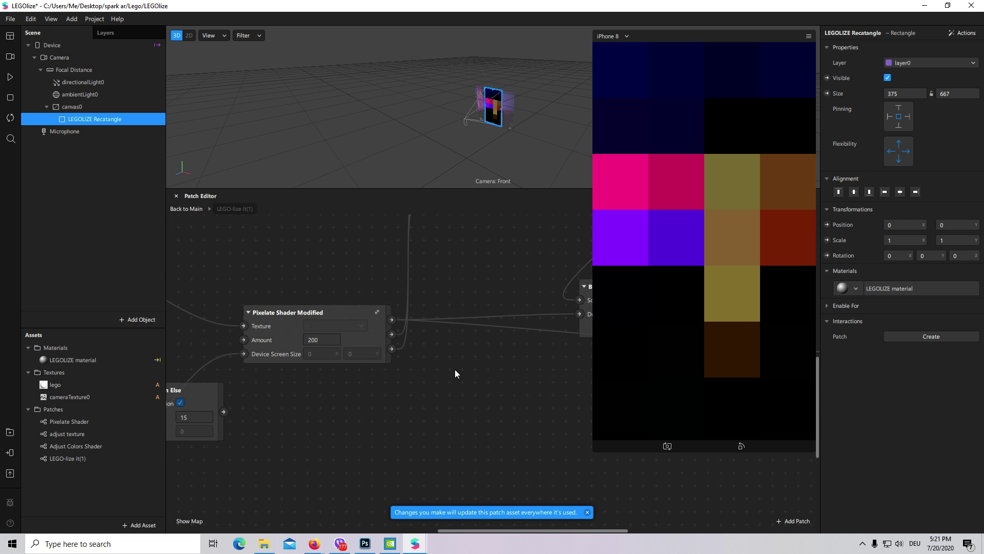
{"action": "left_click", "coordinate": [186, 209]}
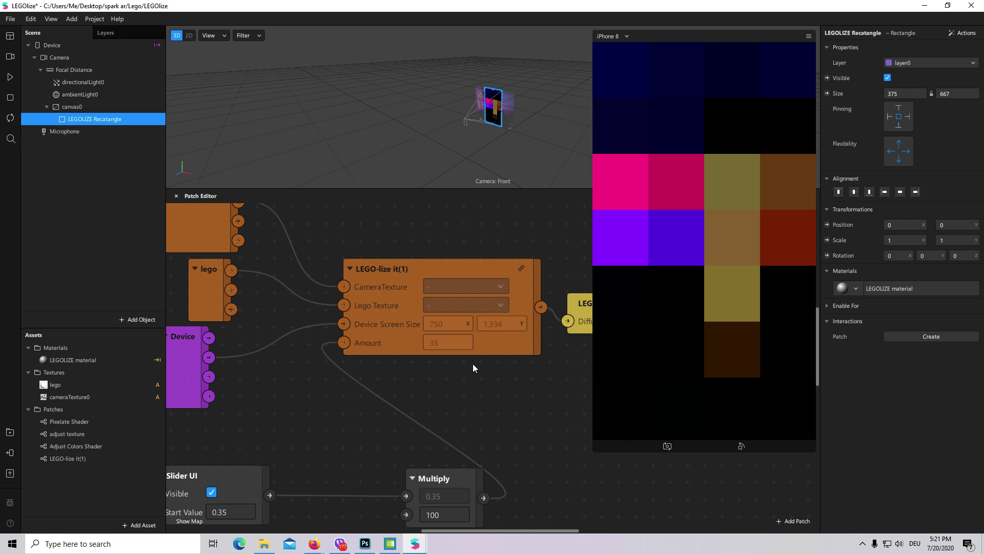
{"action": "right_click", "coordinate": [491, 336]}
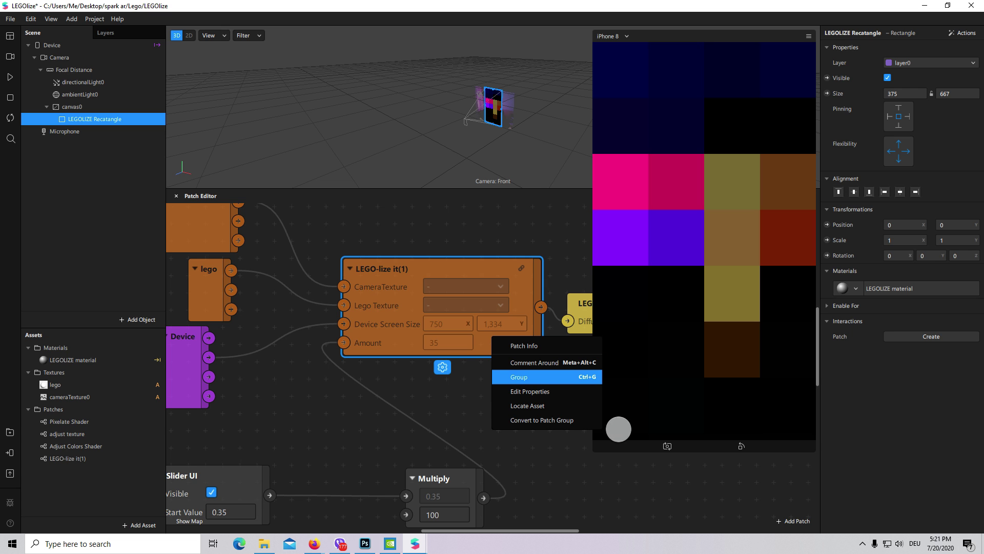
{"action": "left_click", "coordinate": [568, 421]}
{"action": "double_click", "coordinate": [518, 343]}
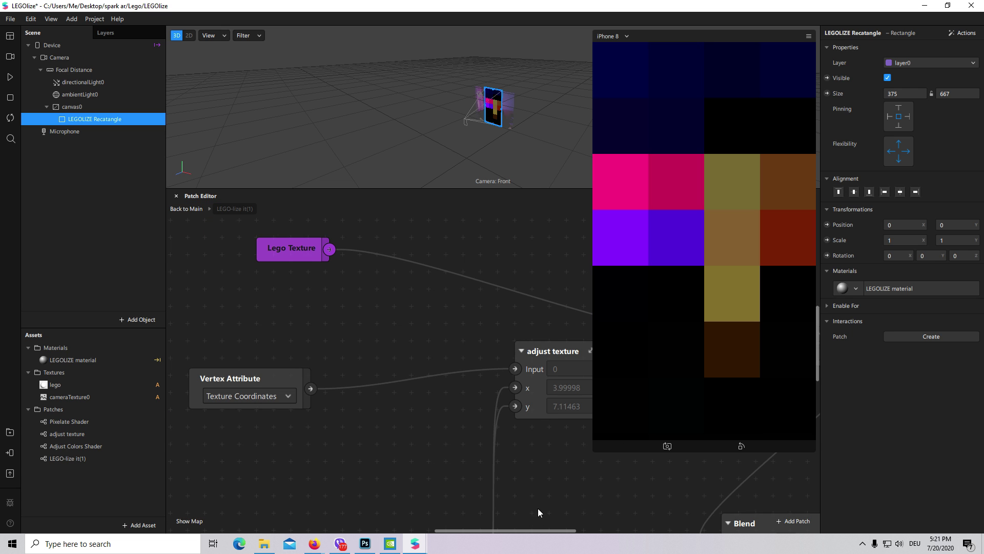
- Examine the x and y values that Pixelate Shader Modified passes to the adjust texture patch
{"action": "left_click_drag", "start_coordinate": [527, 530], "coordinate": [463, 530]}
{"action": "scroll", "coordinate": [491, 368], "scroll_direction": "down", "scroll_amount": 3}
{"action": "scroll", "coordinate": [477, 376], "scroll_direction": "up", "scroll_amount": 1}
{"action": "scroll", "coordinate": [476, 380], "scroll_direction": "up", "scroll_amount": 1}
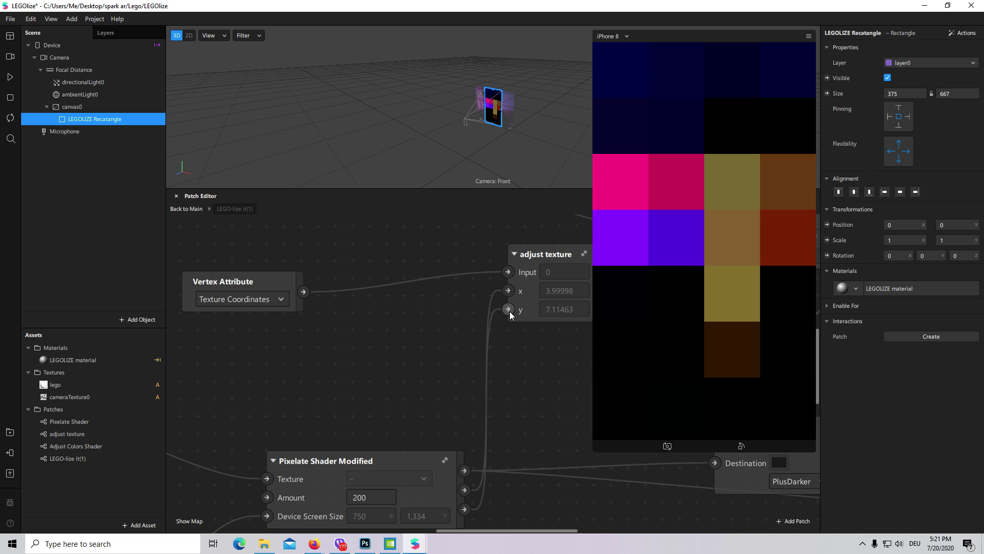
{"action": "left_click_drag", "start_coordinate": [552, 529], "coordinate": [565, 437]}
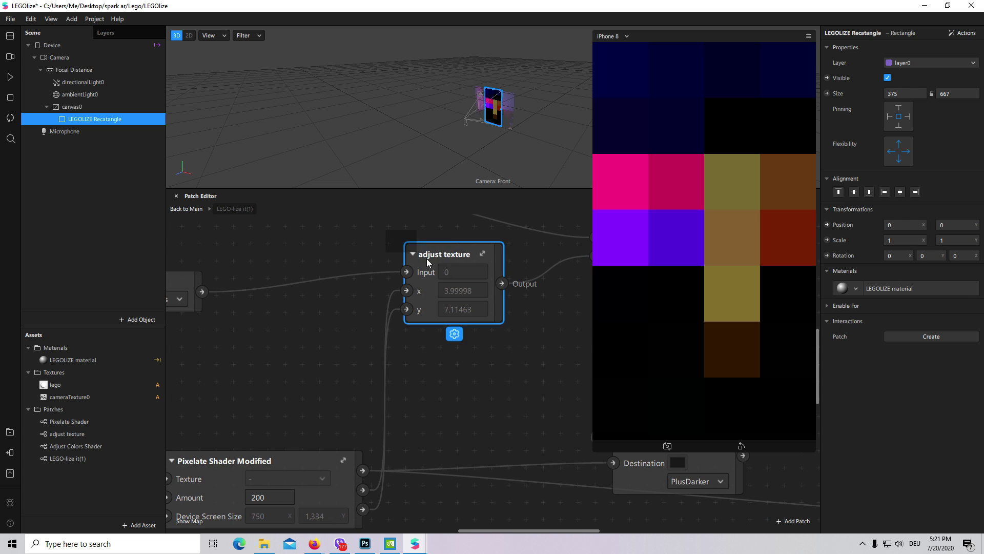
{"action": "scroll", "coordinate": [461, 307], "scroll_direction": "up", "scroll_amount": 2}
{"action": "scroll", "coordinate": [469, 311], "scroll_direction": "up", "scroll_amount": 1}
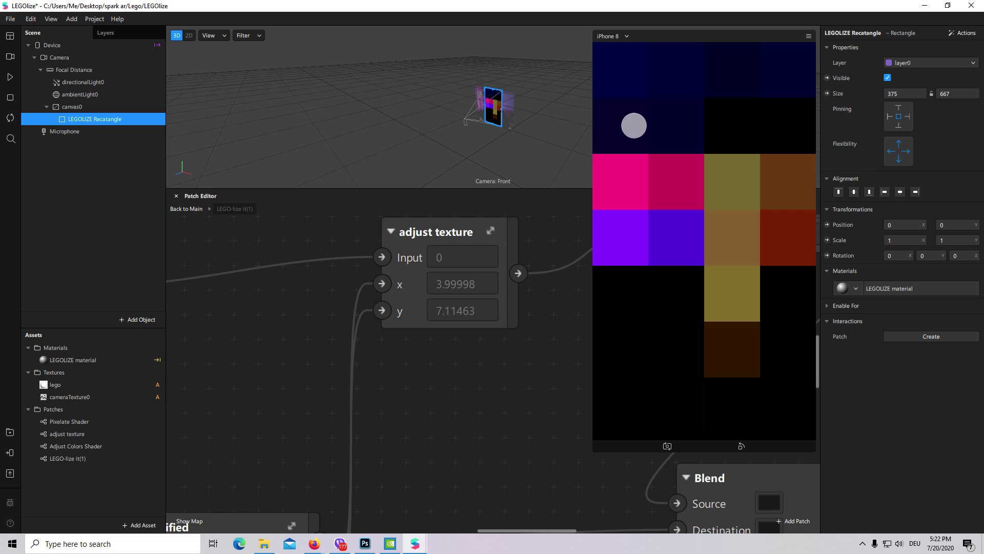
- Inspect the lego texture asset's image and properties, and return to the main patch graph
{"action": "scroll", "coordinate": [517, 469], "scroll_direction": "down", "scroll_amount": 5}
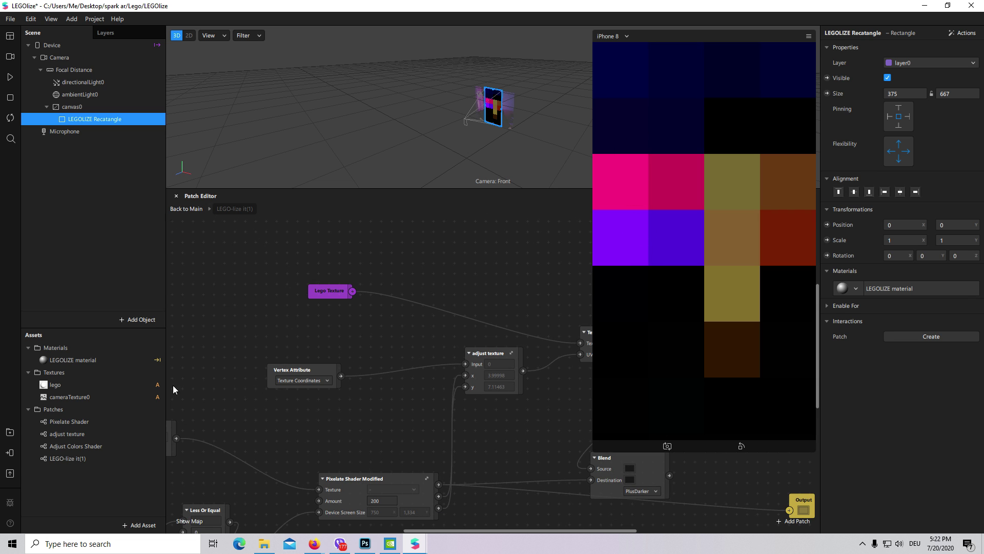
{"action": "left_click", "coordinate": [57, 384]}
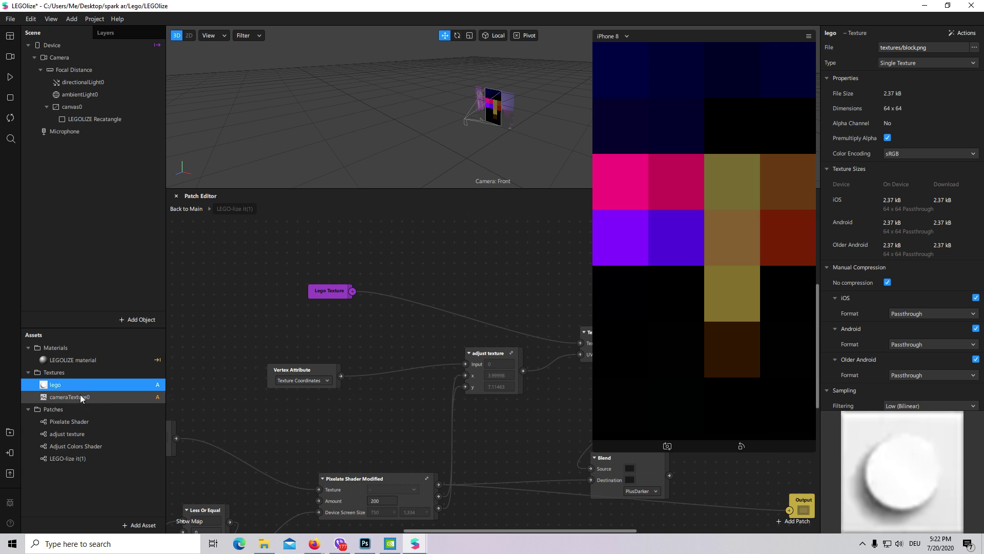
{"action": "left_click", "coordinate": [179, 209]}
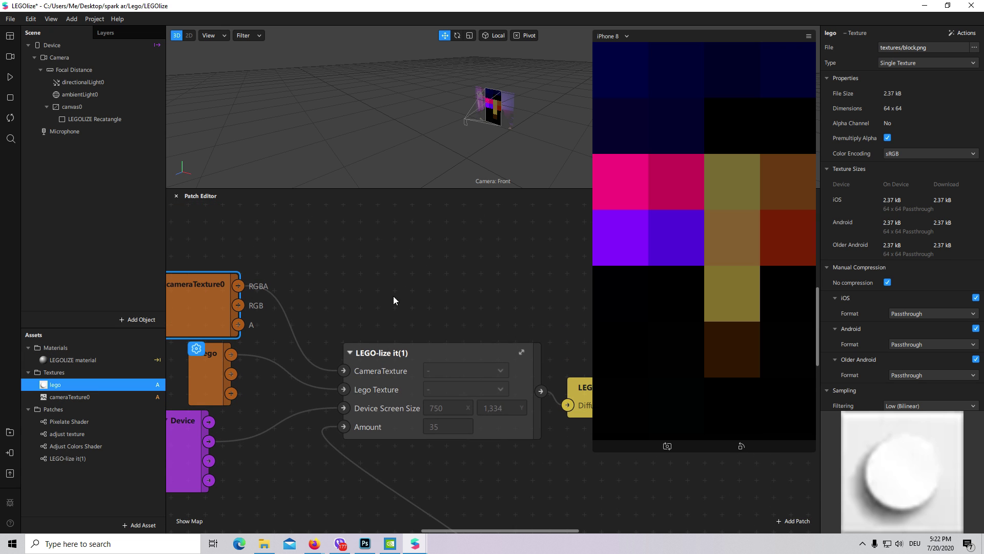
- Reopen the LEGO-lize it(1) group and examine the path from Lego Texture through Texture Sampler to Blend
{"action": "double_click", "coordinate": [413, 391]}
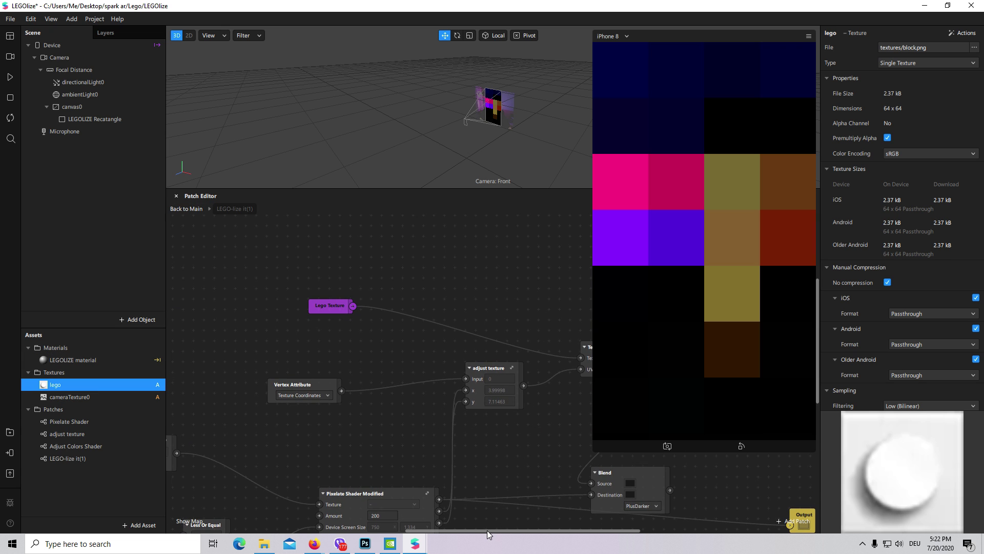
{"action": "left_click_drag", "start_coordinate": [487, 530], "coordinate": [508, 526]}
{"action": "scroll", "coordinate": [512, 344], "scroll_direction": "up", "scroll_amount": 2}
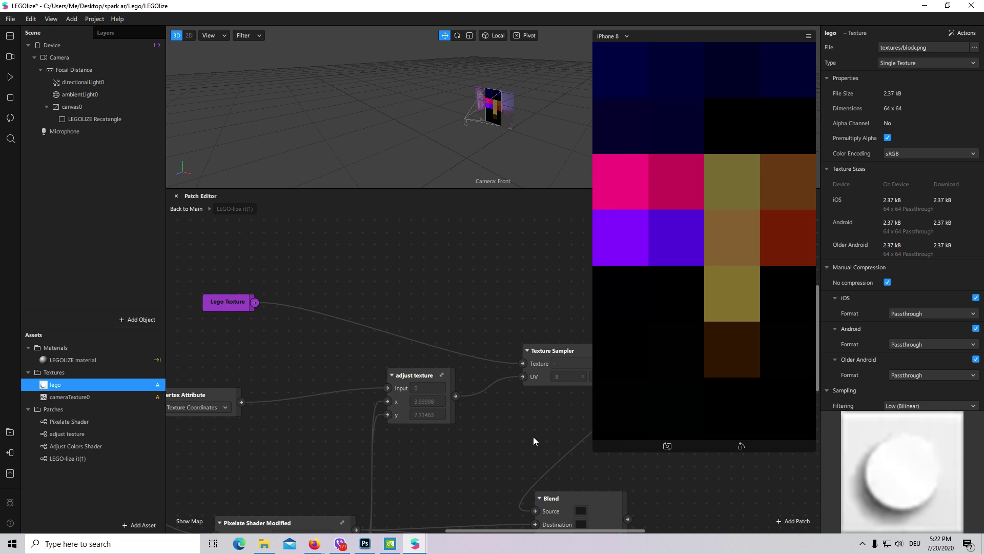
{"action": "scroll", "coordinate": [527, 434], "scroll_direction": "down", "scroll_amount": 3}
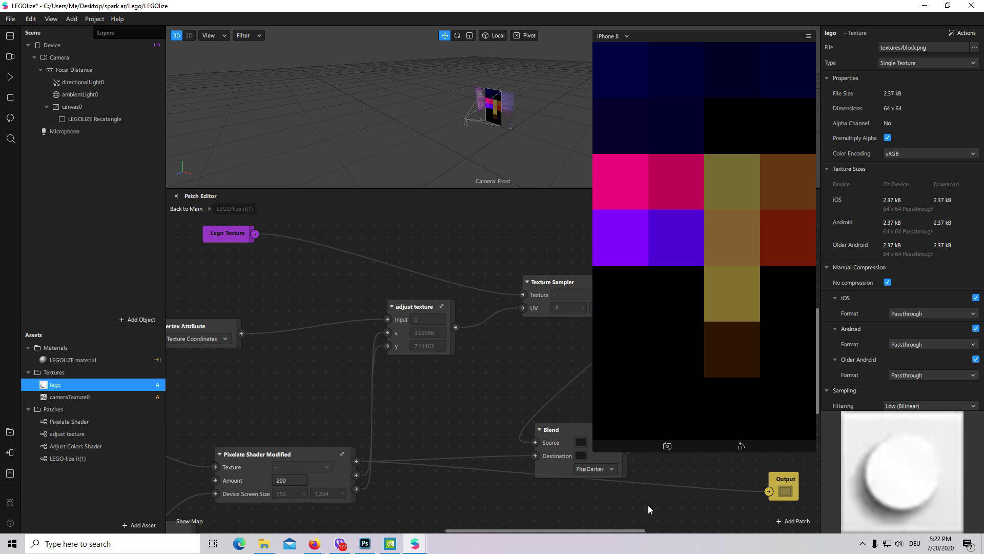
{"action": "left_click_drag", "start_coordinate": [549, 531], "coordinate": [600, 506]}
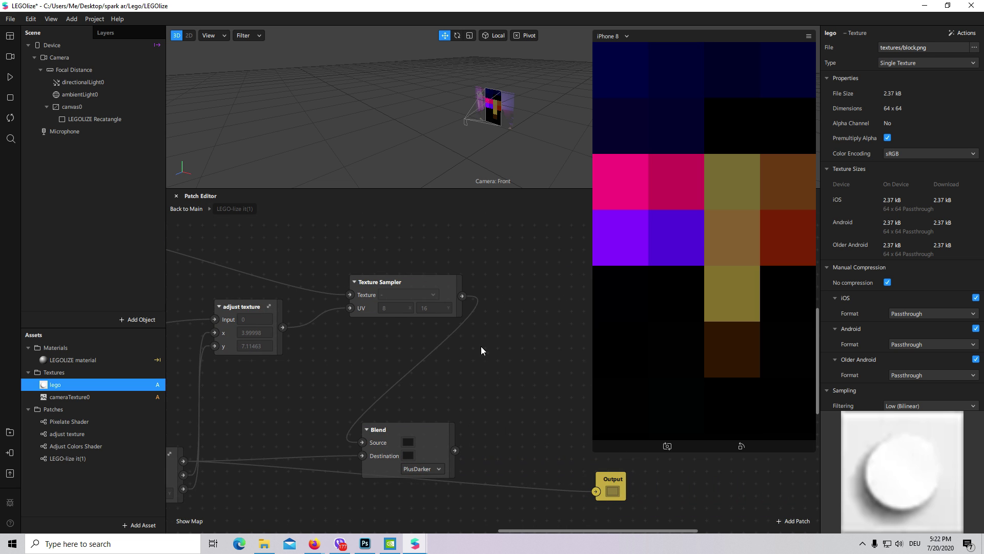
- Move the Lego Texture patch closer to the Texture Sampler patch inside the LEGO-lize it(1) group
{"action": "left_click_drag", "start_coordinate": [554, 528], "coordinate": [530, 528]}
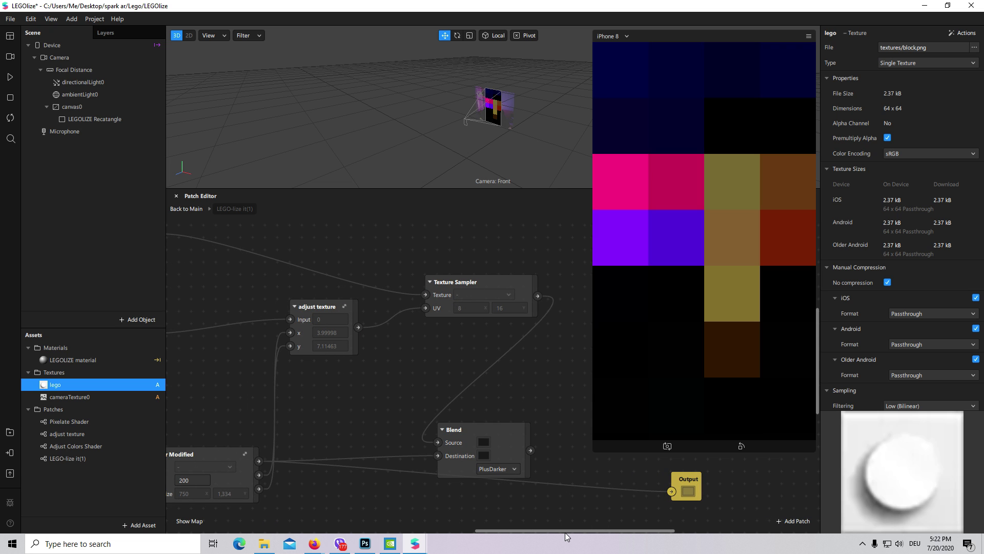
{"action": "mouse_move", "coordinate": [565, 532]}
{"action": "left_mouse_down"}
{"action": "mouse_move", "coordinate": [530, 526]}
{"action": "mouse_move", "coordinate": [576, 528]}
{"action": "left_mouse_up"}
{"action": "scroll", "coordinate": [527, 459], "scroll_direction": "up", "scroll_amount": 2}
{"action": "scroll", "coordinate": [558, 479], "scroll_direction": "up", "scroll_amount": 1}
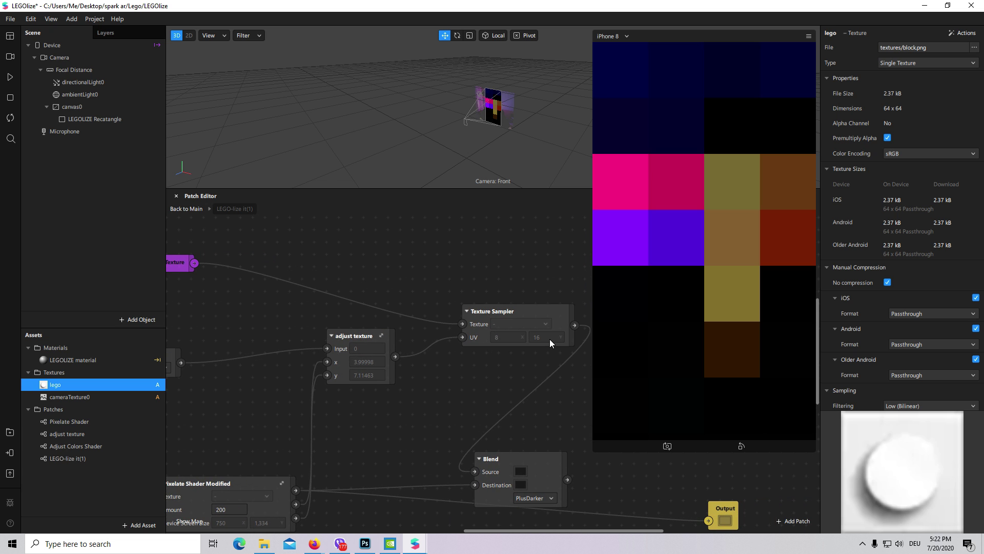
{"action": "left_click", "coordinate": [408, 398]}
{"action": "scroll", "coordinate": [356, 381], "scroll_direction": "up", "scroll_amount": 1, "text": "ctrl"}
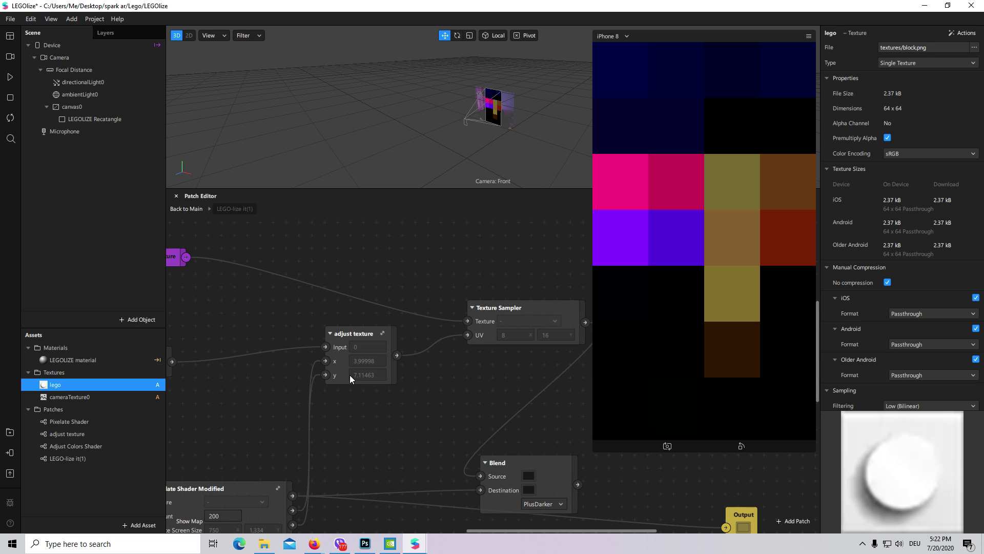
{"action": "scroll", "coordinate": [350, 375], "scroll_direction": "down", "scroll_amount": 1, "text": "ctrl"}
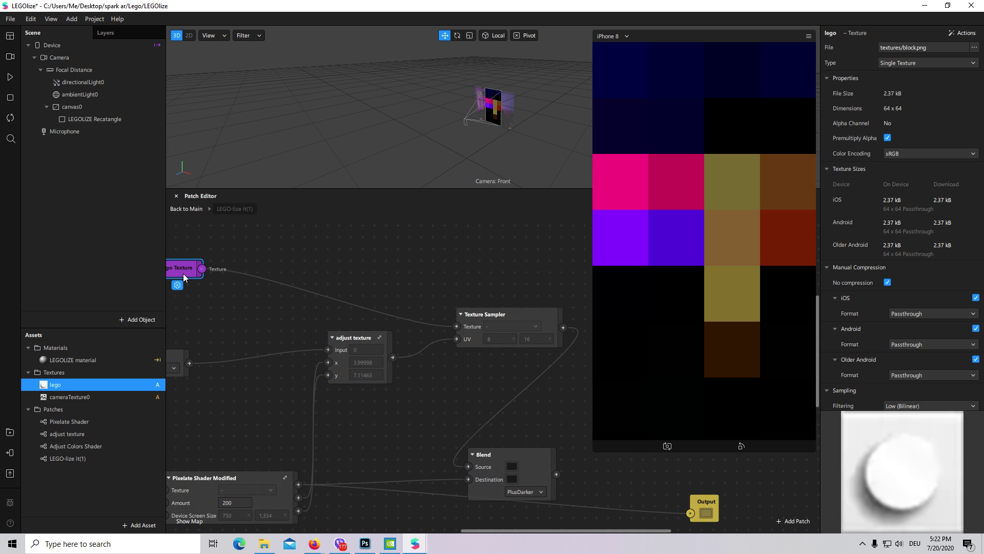
{"action": "left_click_drag", "start_coordinate": [183, 274], "coordinate": [319, 255]}
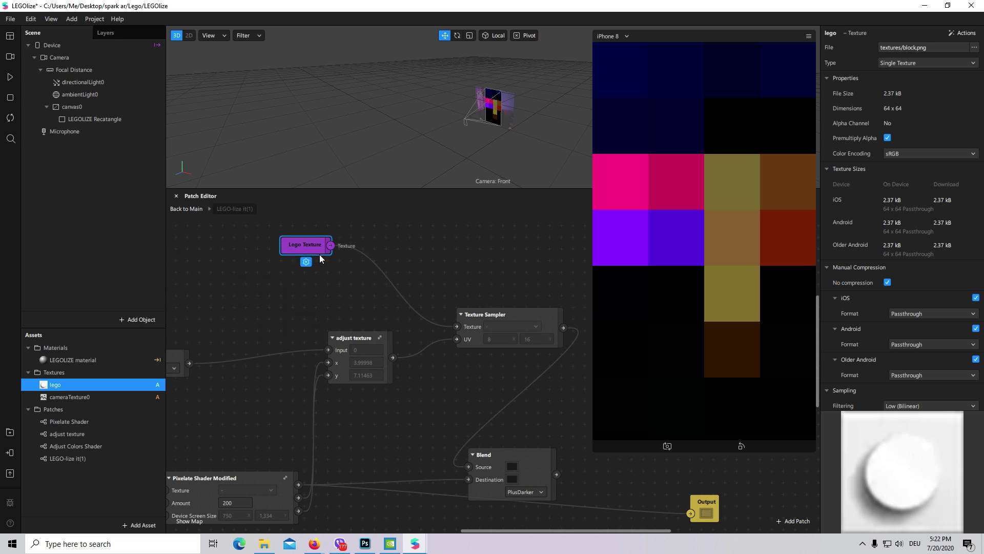
{"action": "left_click", "coordinate": [472, 329]}
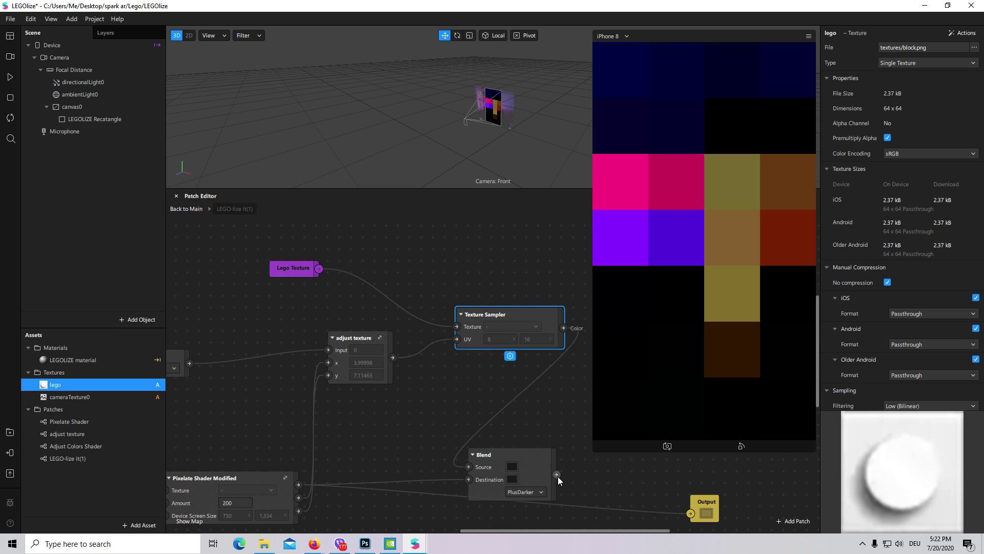
- Connect the Blend patch's result to the group's Output in place of the pixelated texture
{"action": "left_click_drag", "start_coordinate": [557, 474], "coordinate": [691, 514]}
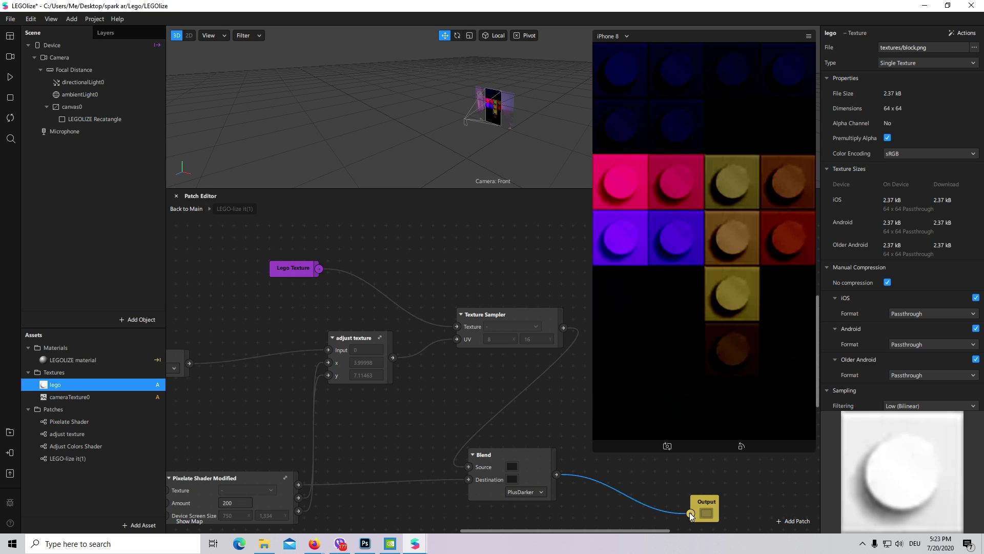
{"action": "left_click", "coordinate": [250, 500]}
{"action": "left_click", "coordinate": [468, 414]}
- Preview the tiled brick texture by wiring Texture Sampler's Color directly to Output, and reconnect Blend to Output
{"action": "left_click_drag", "start_coordinate": [566, 330], "coordinate": [639, 456]}
{"action": "left_click_drag", "start_coordinate": [673, 499], "coordinate": [691, 513]}
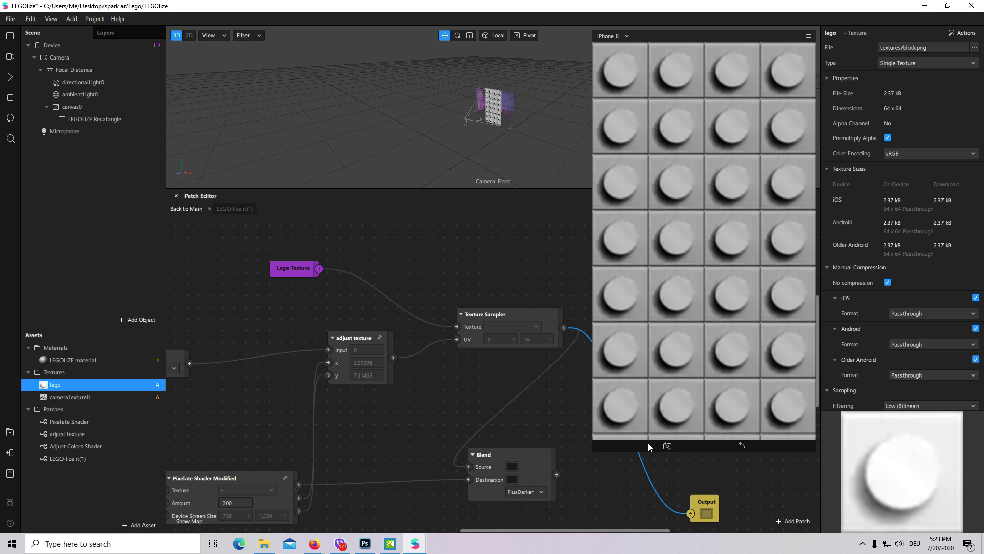
{"action": "left_click_drag", "start_coordinate": [556, 474], "coordinate": [690, 513]}
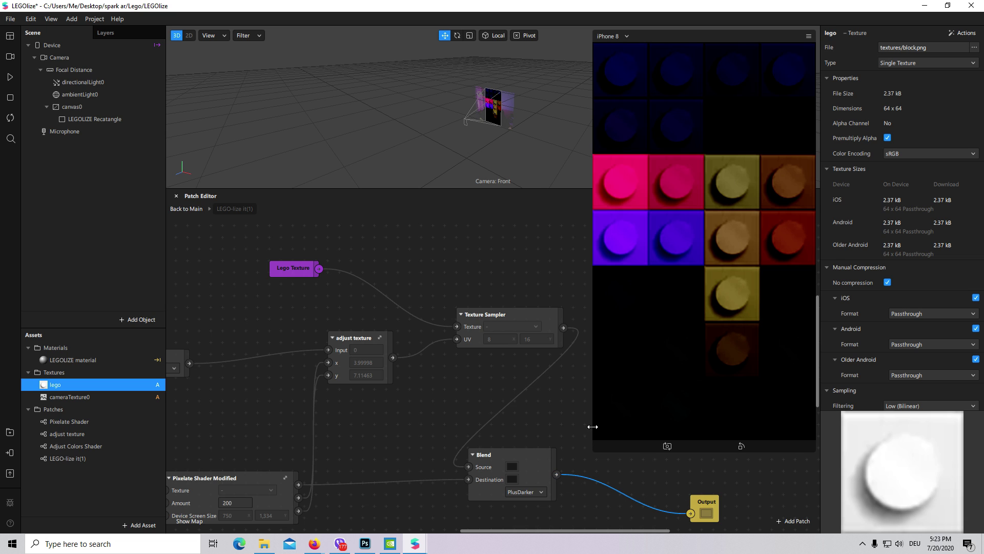
- Set the Amount of Pixelate Shader Modified to 32 and play the camera preview
{"action": "left_click_drag", "start_coordinate": [508, 531], "coordinate": [470, 529]}
{"action": "scroll", "coordinate": [355, 357], "scroll_direction": "down", "scroll_amount": 2}
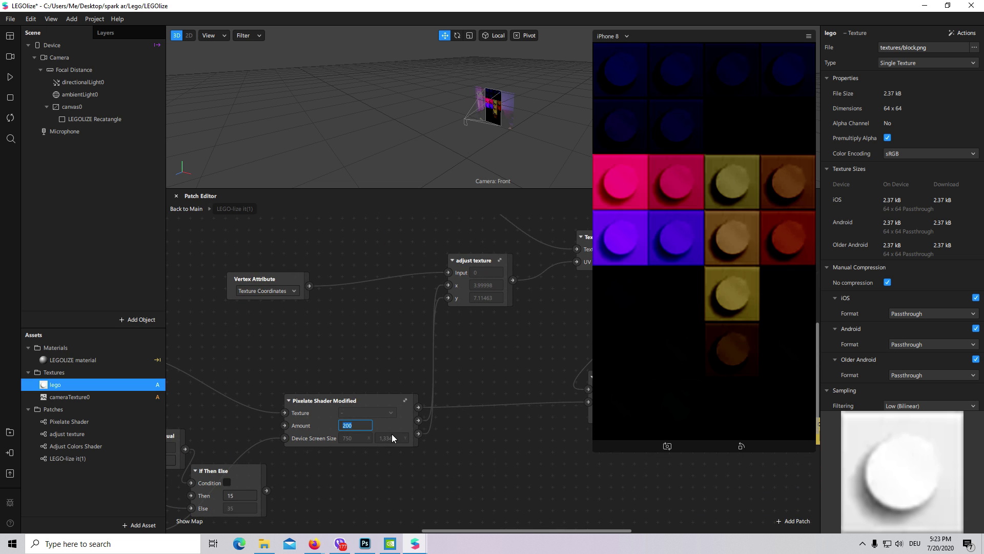
{"action": "type", "text": "32"}
{"action": "left_click", "coordinate": [493, 271]}
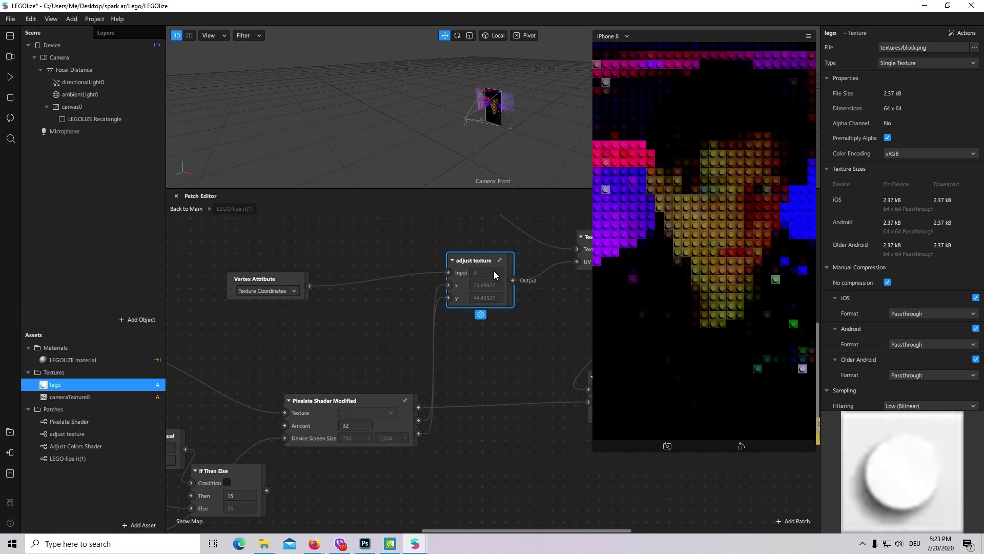
{"action": "left_click", "coordinate": [9, 76]}
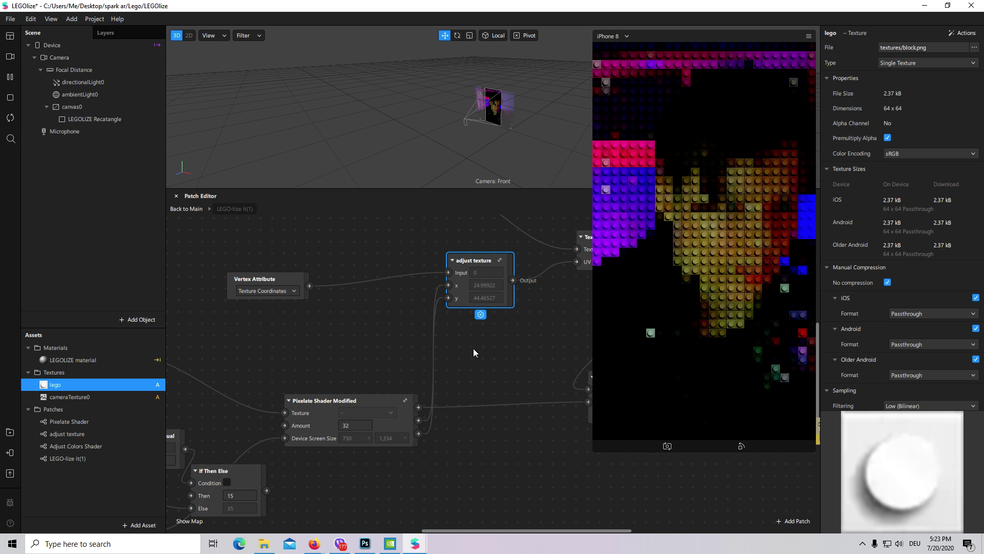
- Examine how adjust texture feeds the Texture Sampler and how the sampled brick texture enters Blend
{"action": "scroll", "coordinate": [510, 263], "scroll_direction": "up", "scroll_amount": 1, "text": "ctrl"}
{"action": "scroll", "coordinate": [513, 264], "scroll_direction": "up", "scroll_amount": 2, "text": "ctrl"}
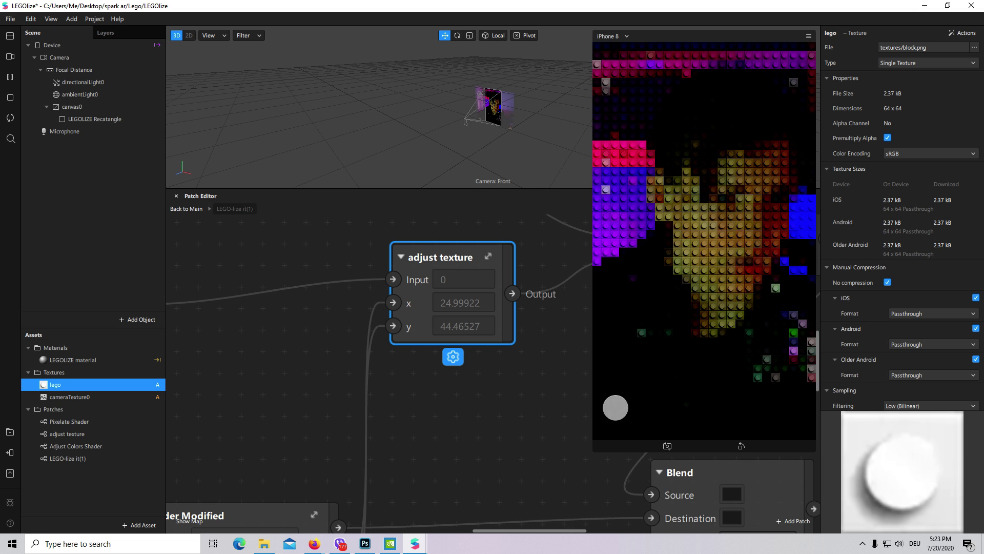
{"action": "scroll", "coordinate": [508, 457], "scroll_direction": "down", "scroll_amount": 5}
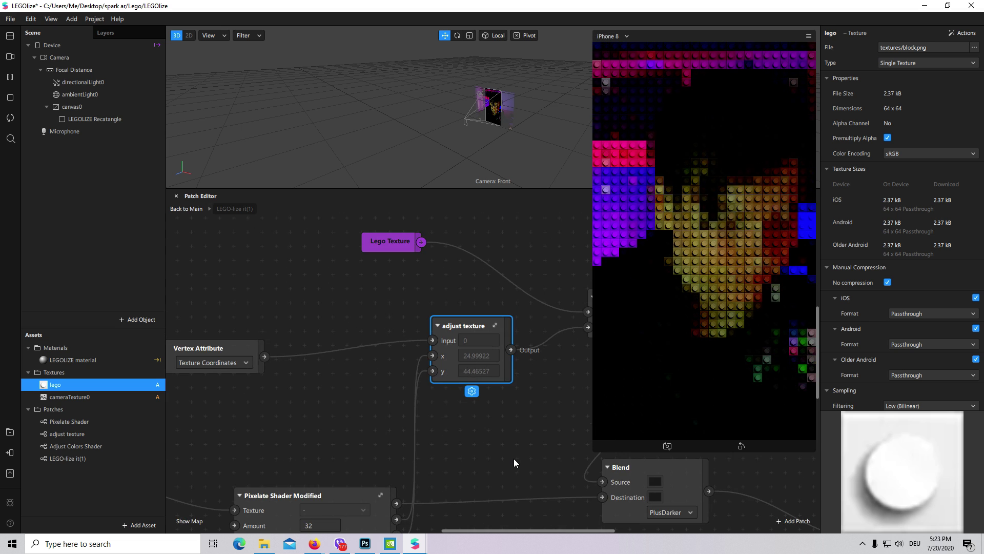
{"action": "left_click_drag", "start_coordinate": [568, 530], "coordinate": [614, 530]}
{"action": "scroll", "coordinate": [545, 399], "scroll_direction": "down", "scroll_amount": 5}
{"action": "scroll", "coordinate": [541, 337], "scroll_direction": "up", "scroll_amount": 1, "text": "ctrl"}
{"action": "scroll", "coordinate": [544, 336], "scroll_direction": "up", "scroll_amount": 1}
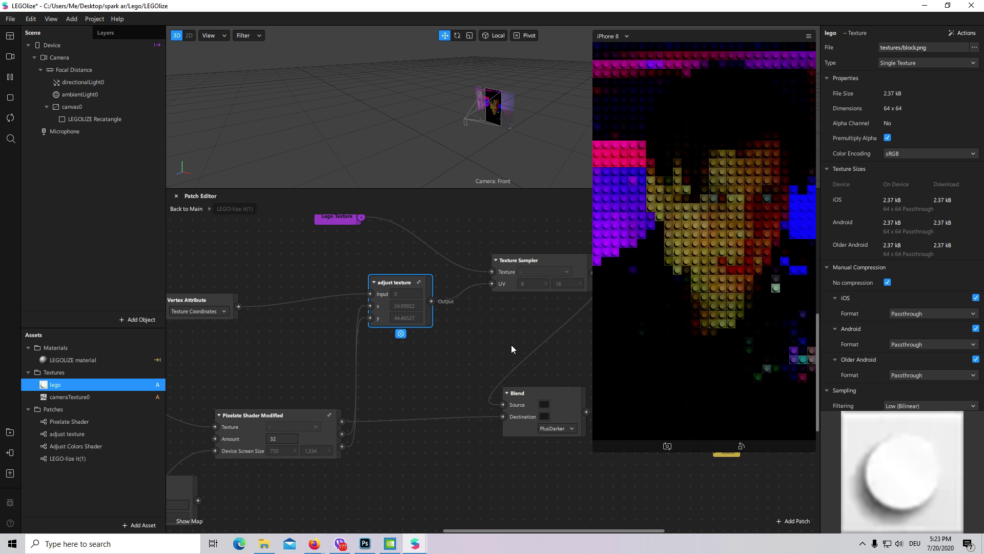
{"action": "scroll", "coordinate": [512, 459], "scroll_direction": "up", "scroll_amount": 1}
{"action": "scroll", "coordinate": [511, 459], "scroll_direction": "up", "scroll_amount": 5}
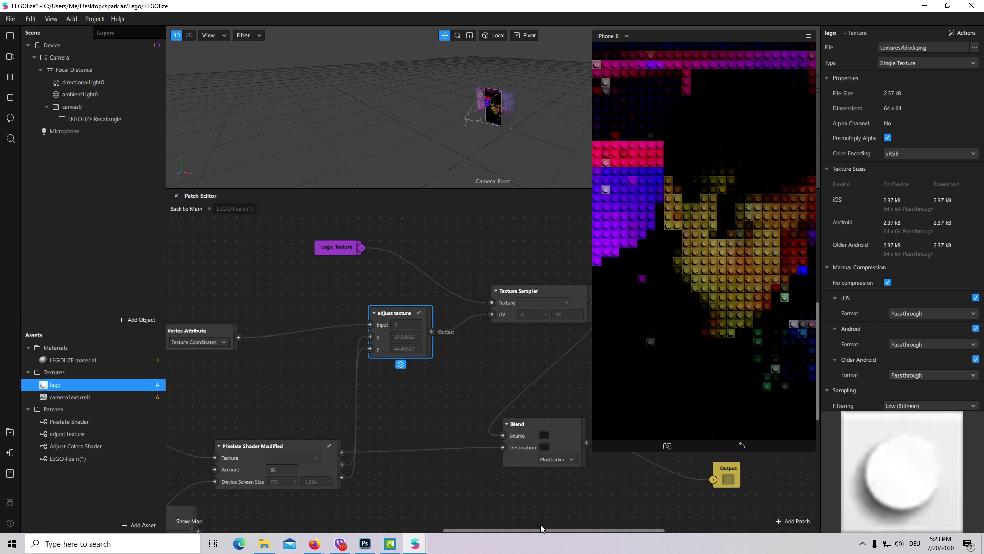
- Try a value of 2 on the Vibrance patch fed by CameraTexture
{"action": "left_click_drag", "start_coordinate": [540, 530], "coordinate": [431, 533]}
{"action": "scroll", "coordinate": [397, 395], "scroll_direction": "down", "scroll_amount": 6}
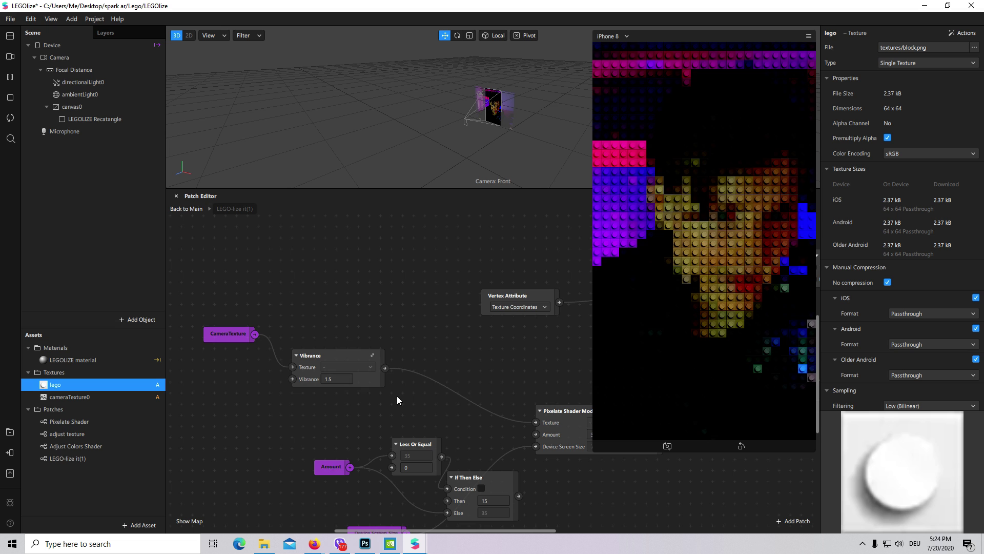
{"action": "scroll", "coordinate": [650, 268], "scroll_direction": "up", "scroll_amount": 4, "text": "ctrl"}
{"action": "scroll", "coordinate": [564, 418], "scroll_direction": "down", "scroll_amount": 2, "text": "ctrl"}
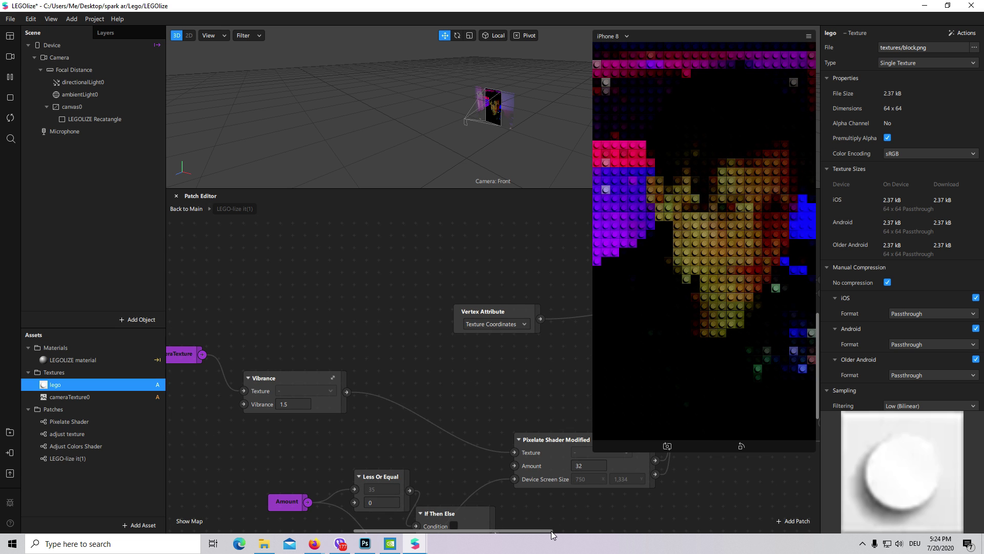
{"action": "scroll", "coordinate": [552, 534], "scroll_direction": "left", "scroll_amount": 3}
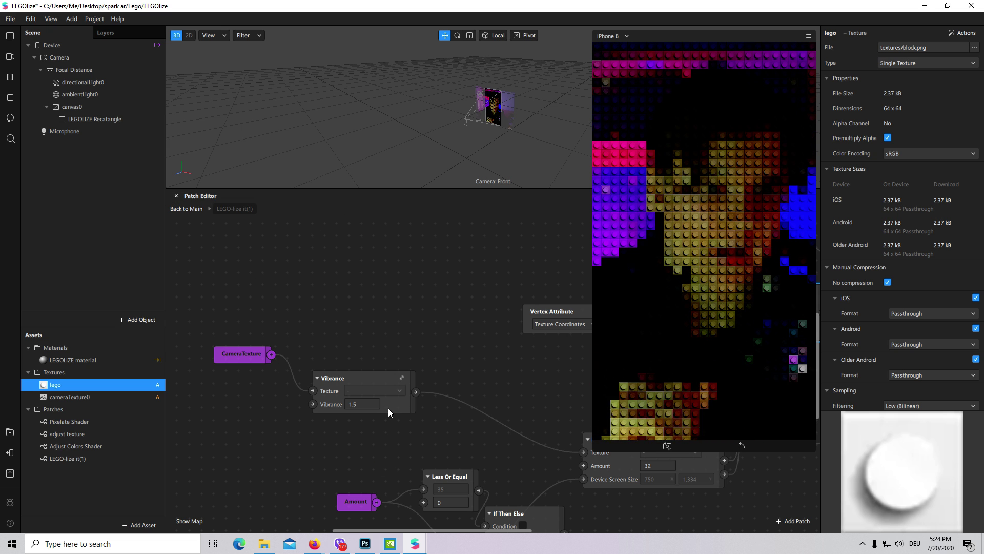
{"action": "left_click", "coordinate": [402, 401]}
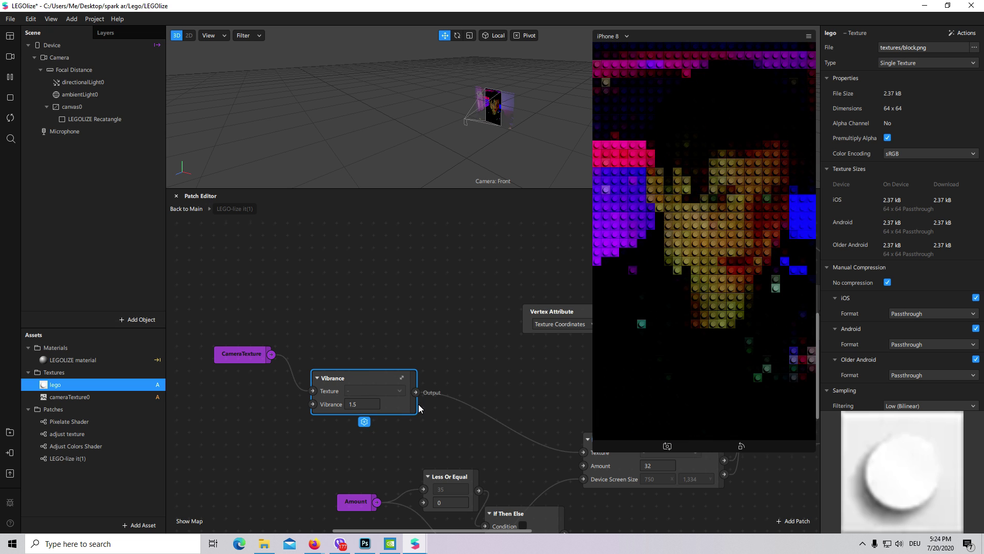
{"action": "scroll", "coordinate": [419, 405], "scroll_direction": "down", "scroll_amount": 1}
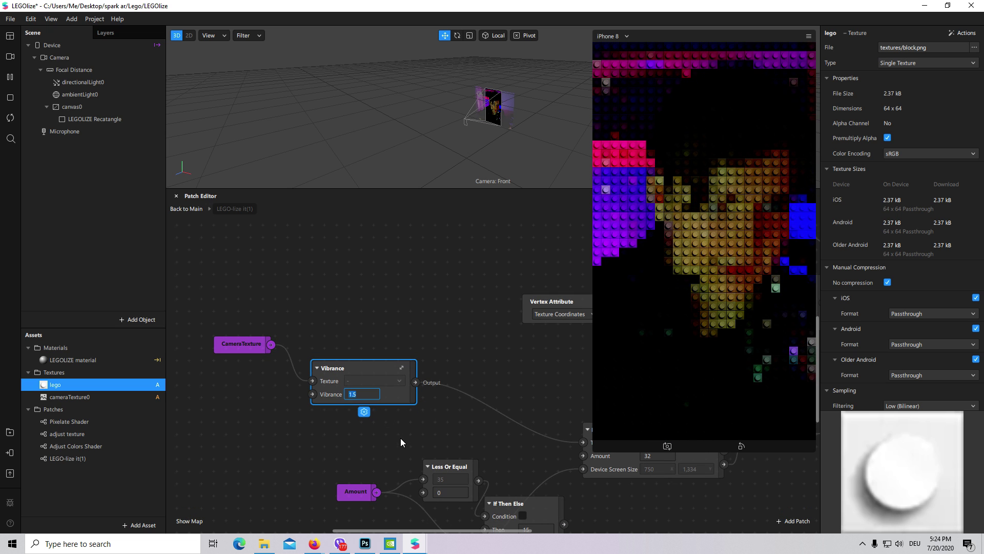
{"action": "type", "text": "2"}
{"action": "left_click", "coordinate": [542, 306]}
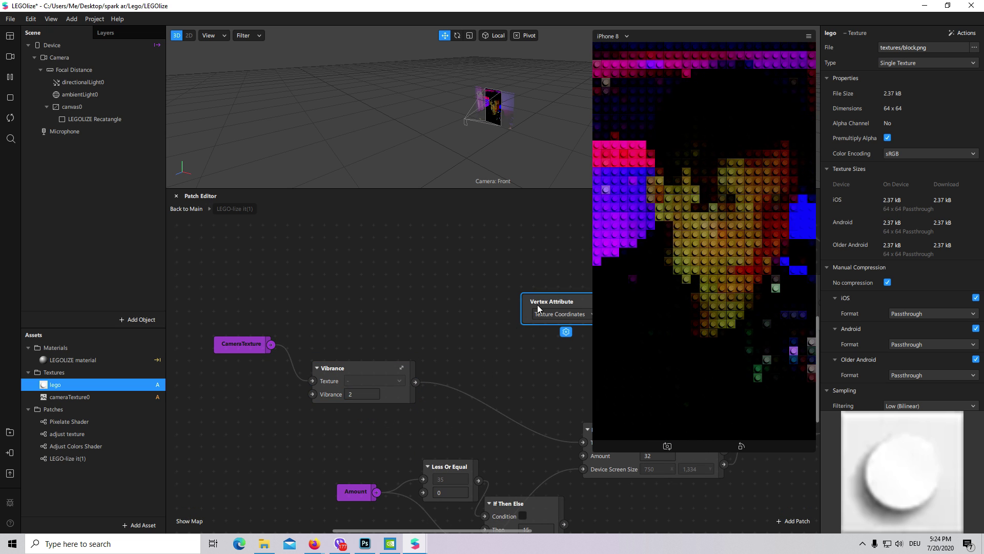
- Try a vibrance of 5 on the camera texture and restore the value to 1.5
{"action": "left_click", "coordinate": [596, 473]}
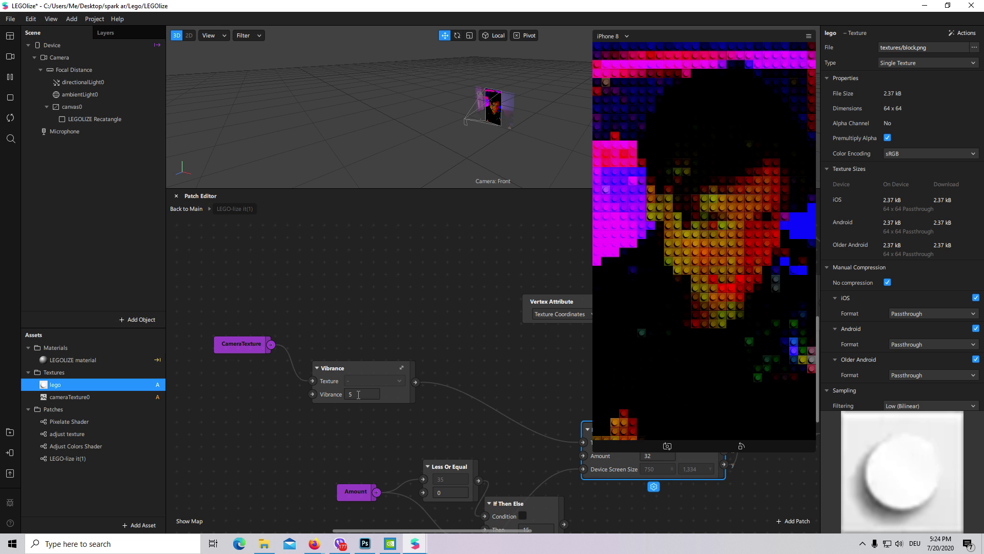
{"action": "left_click", "coordinate": [378, 394]}
{"action": "type", "text": "1.5"}
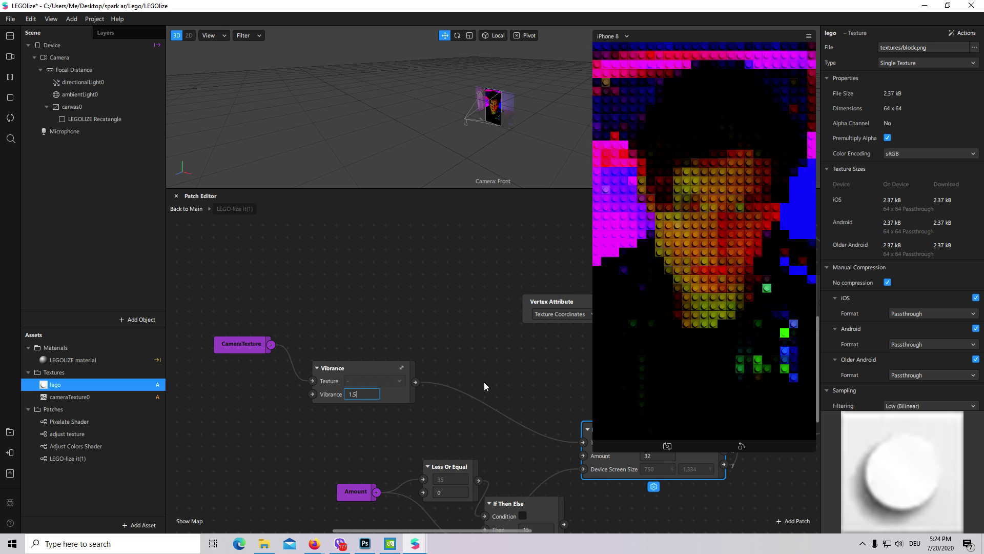
{"action": "left_click", "coordinate": [483, 383]}
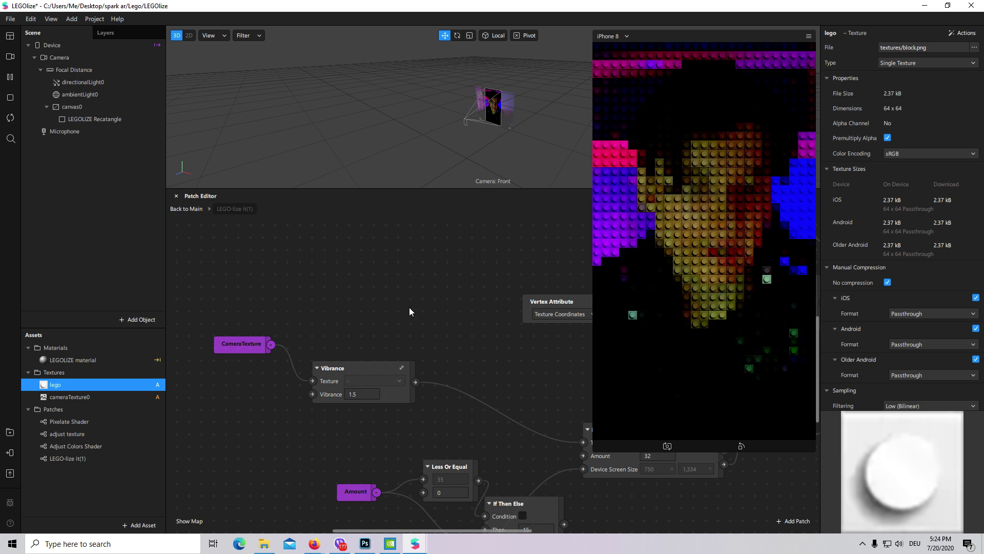
- Add an Adjust Colors Shader patch and wire it between CameraTexture and the Texture input of Pixelate Shader Modified
{"action": "left_click_drag", "start_coordinate": [447, 312], "coordinate": [307, 444]}
{"action": "left_click", "coordinate": [390, 438]}
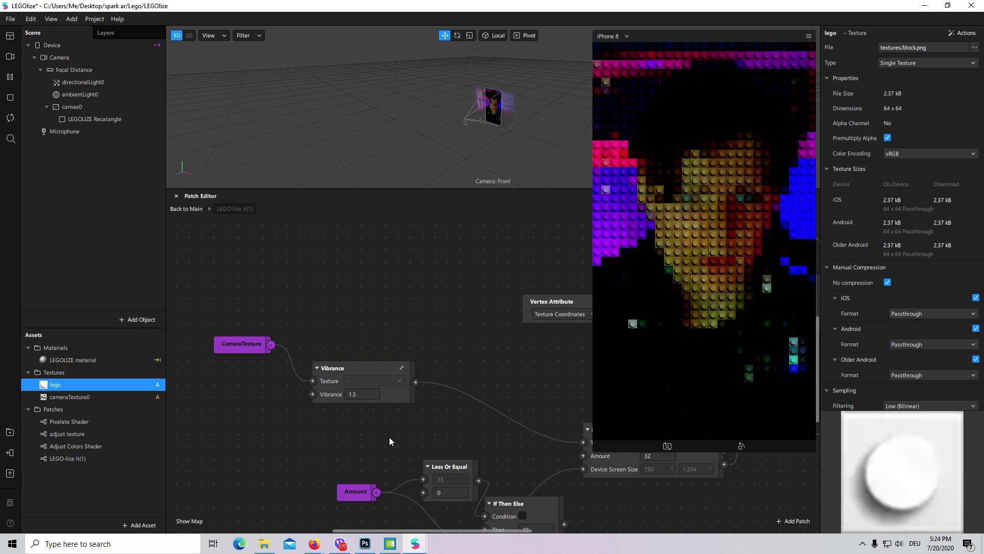
{"action": "left_click_drag", "start_coordinate": [77, 446], "coordinate": [405, 268]}
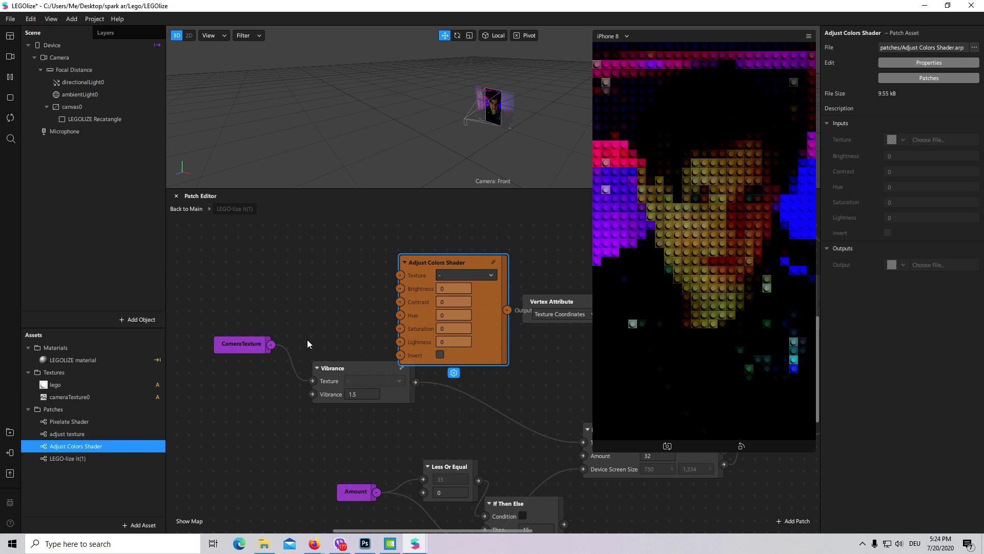
{"action": "left_click_drag", "start_coordinate": [271, 344], "coordinate": [401, 275]}
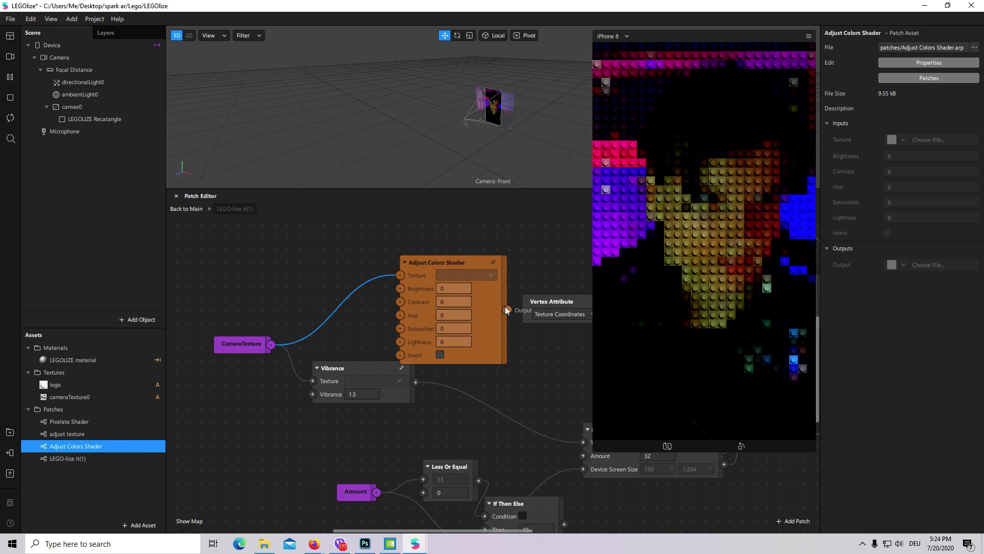
{"action": "left_click_drag", "start_coordinate": [507, 310], "coordinate": [582, 442]}
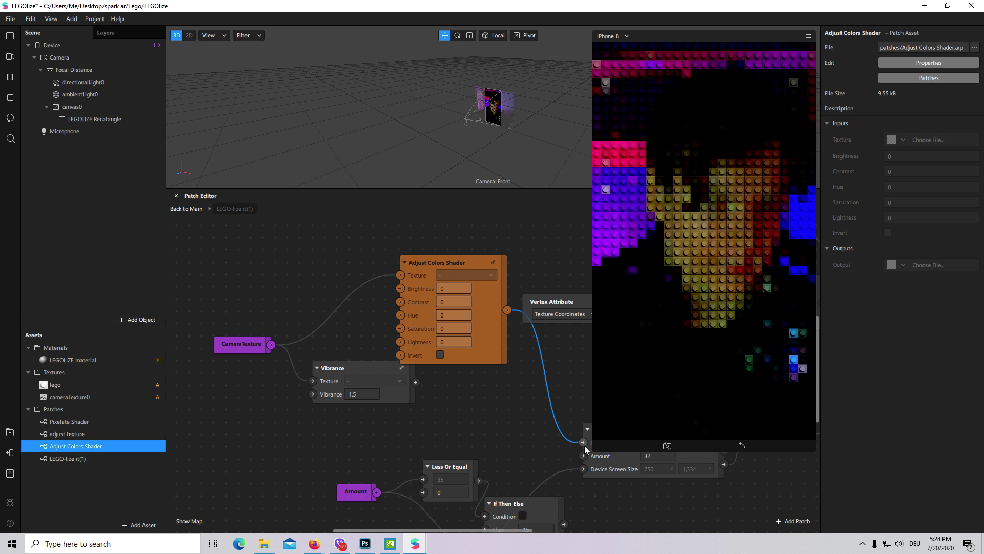
- Set both Saturation and Brightness of the Adjust Colors Shader patch to 1
{"action": "left_click", "coordinate": [485, 358]}
{"action": "type", "text": "1"}
{"action": "left_click", "coordinate": [451, 287]}
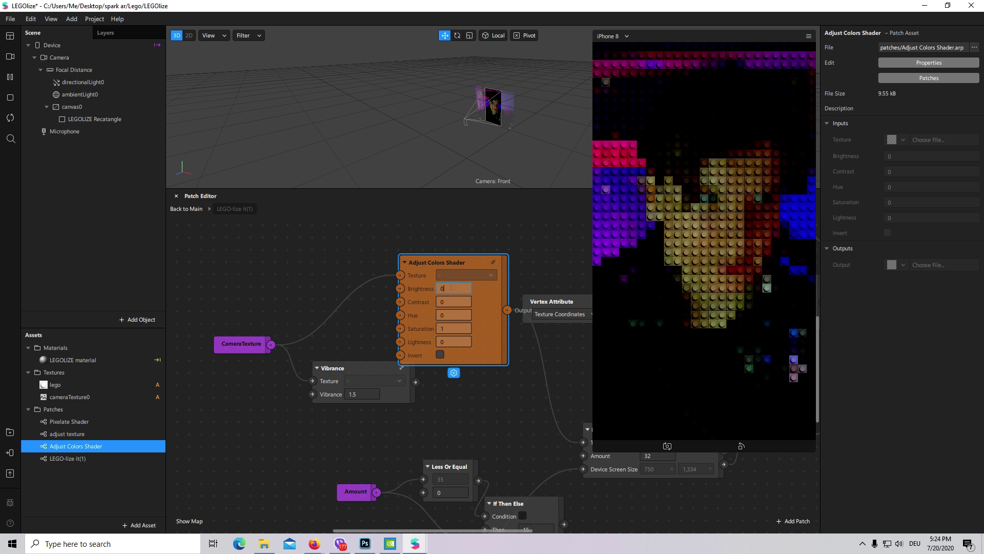
{"action": "type", "text": "1"}
{"action": "key", "text": "Return"}
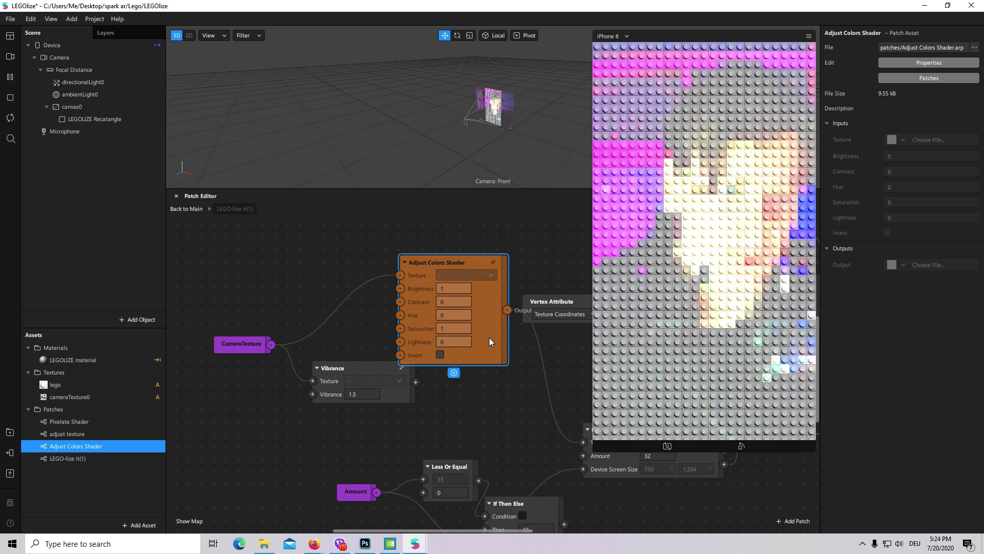
- Delete the Adjust Colors Shader patch and reconnect Vibrance to the Texture input of Pixelate Shader Modified
{"action": "key", "text": "Delete"}
{"action": "left_click_drag", "start_coordinate": [584, 443], "coordinate": [584, 443]}
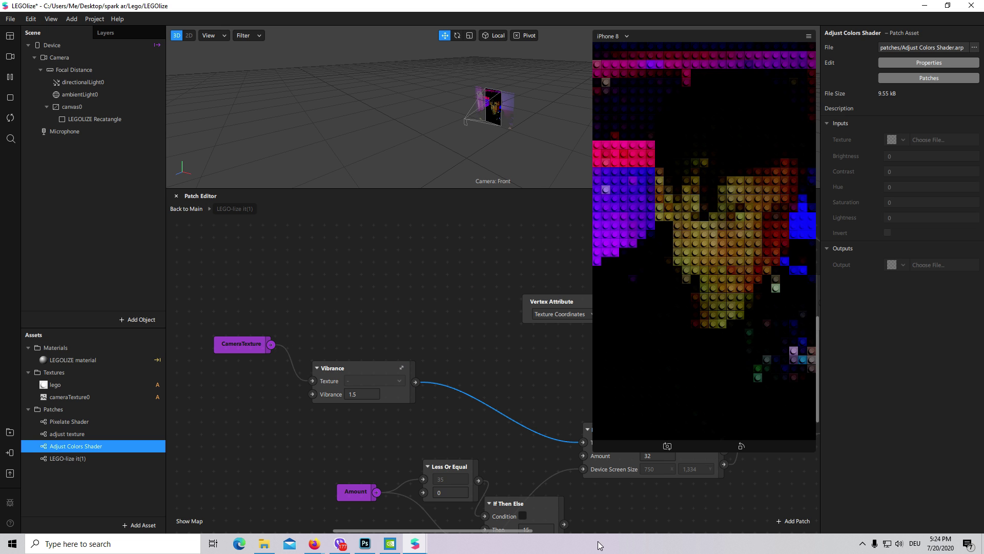
- Shrink the device preview window so it no longer covers the Blend patch
{"action": "left_click_drag", "start_coordinate": [481, 530], "coordinate": [573, 526]}
{"action": "scroll", "coordinate": [519, 438], "scroll_direction": "up", "scroll_amount": 2}
{"action": "scroll", "coordinate": [501, 431], "scroll_direction": "down", "scroll_amount": 2}
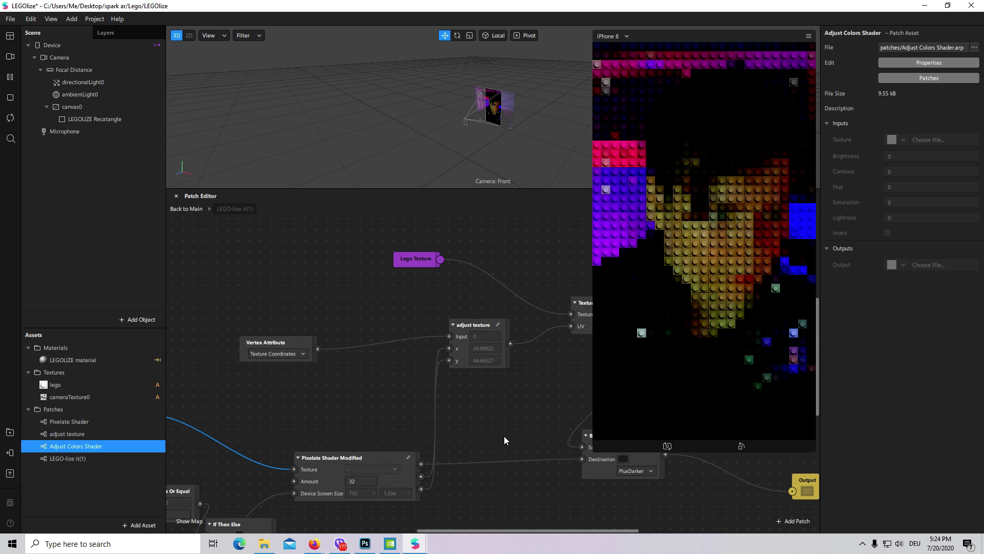
{"action": "left_click_drag", "start_coordinate": [596, 445], "coordinate": [621, 423]}
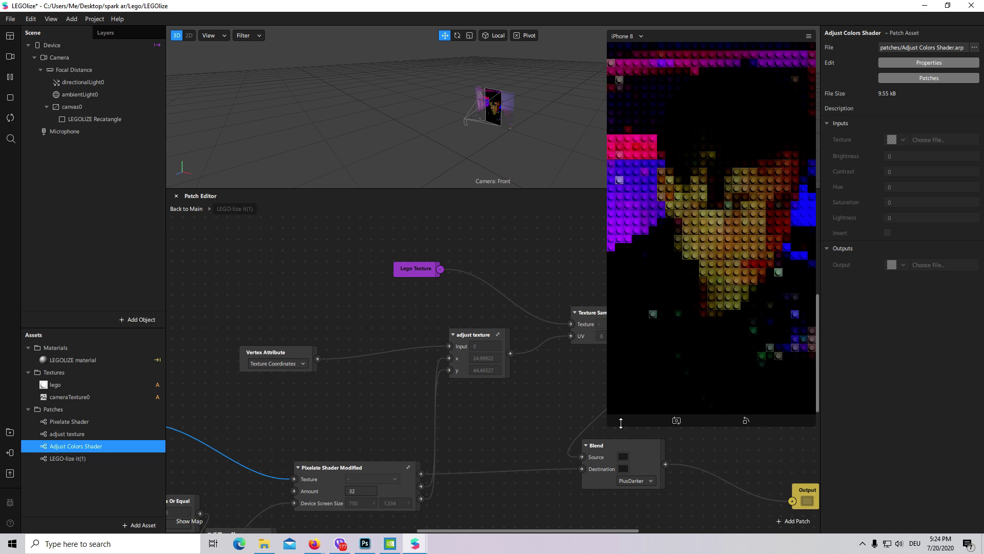
- Arrange the Less Or Equal and If Then Else patches closer together and wire If Then Else to the Amount input of Pixelate Shader Modified
{"action": "left_click_drag", "start_coordinate": [581, 531], "coordinate": [503, 533]}
{"action": "scroll", "coordinate": [464, 456], "scroll_direction": "down", "scroll_amount": 7}
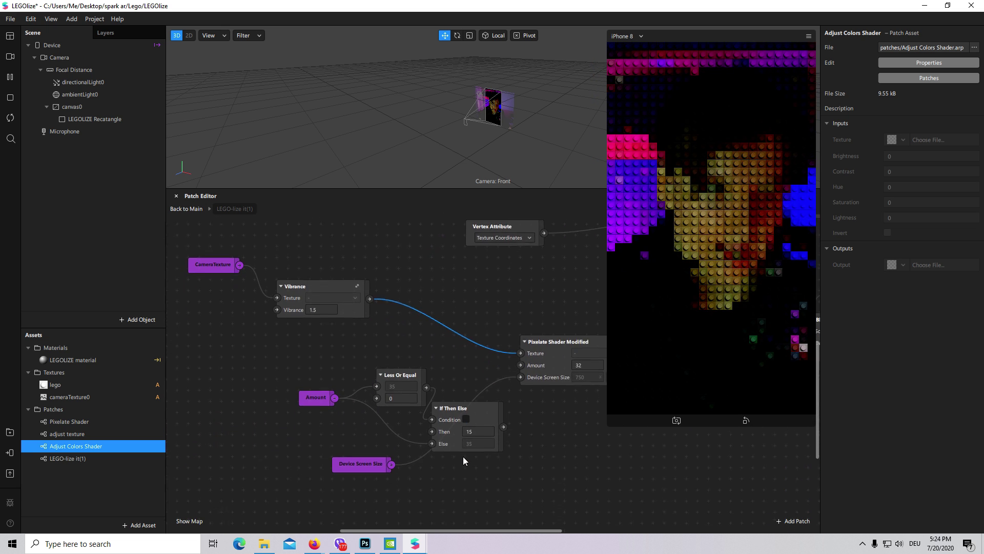
{"action": "scroll", "coordinate": [469, 439], "scroll_direction": "up", "scroll_amount": 2, "text": "ctrl"}
{"action": "scroll", "coordinate": [487, 429], "scroll_direction": "up", "scroll_amount": 1}
{"action": "left_click_drag", "start_coordinate": [406, 336], "coordinate": [378, 323]}
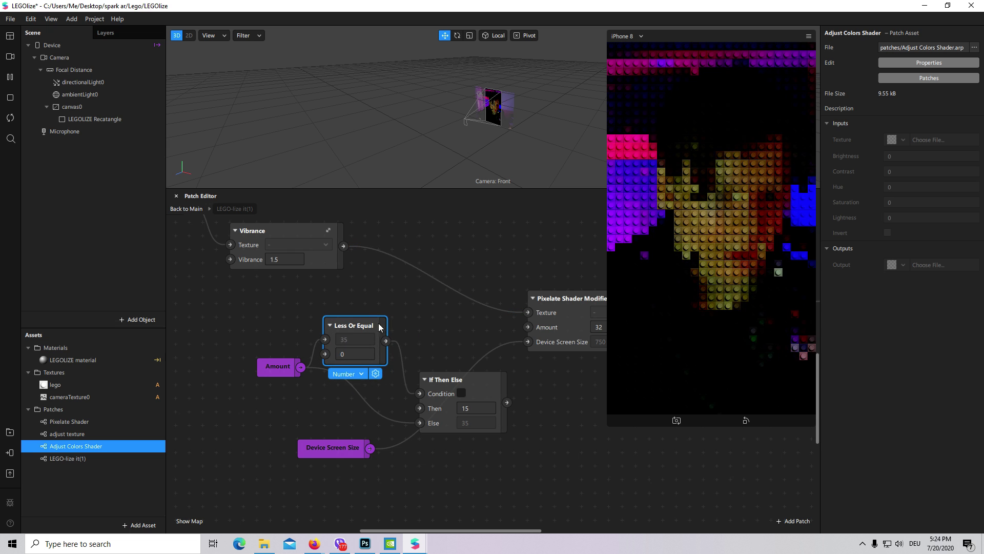
{"action": "left_click_drag", "start_coordinate": [479, 383], "coordinate": [528, 327]}
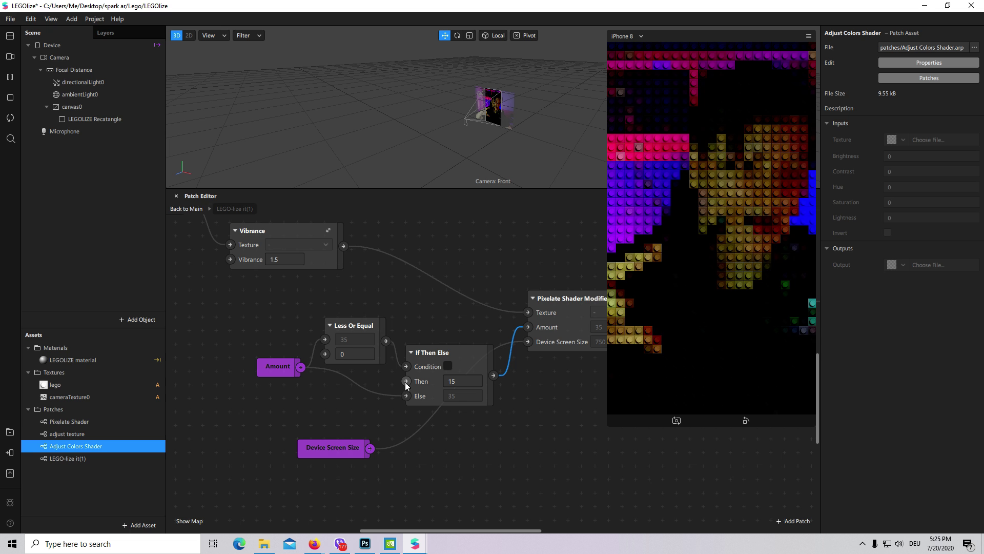
{"action": "left_click", "coordinate": [469, 381]}
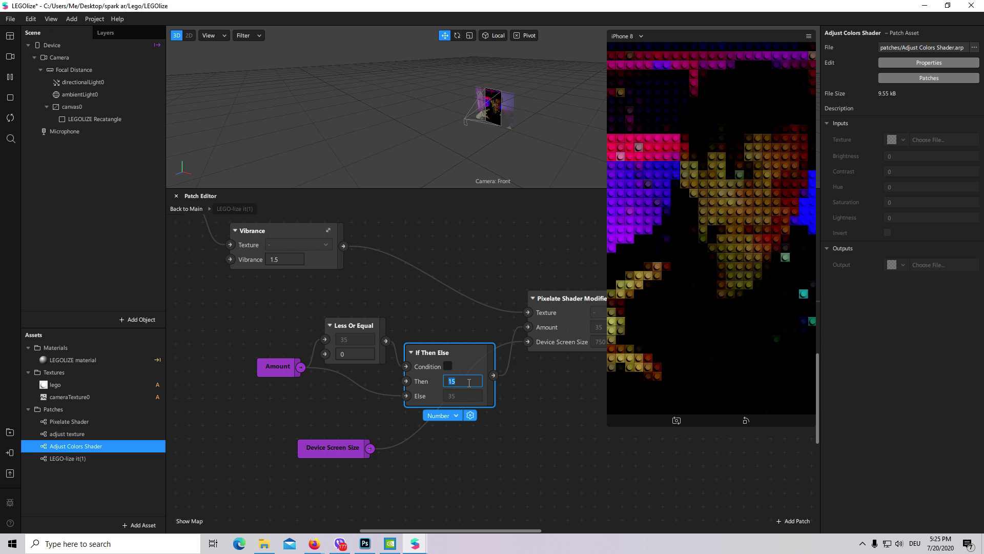
{"action": "left_click", "coordinate": [552, 408]}
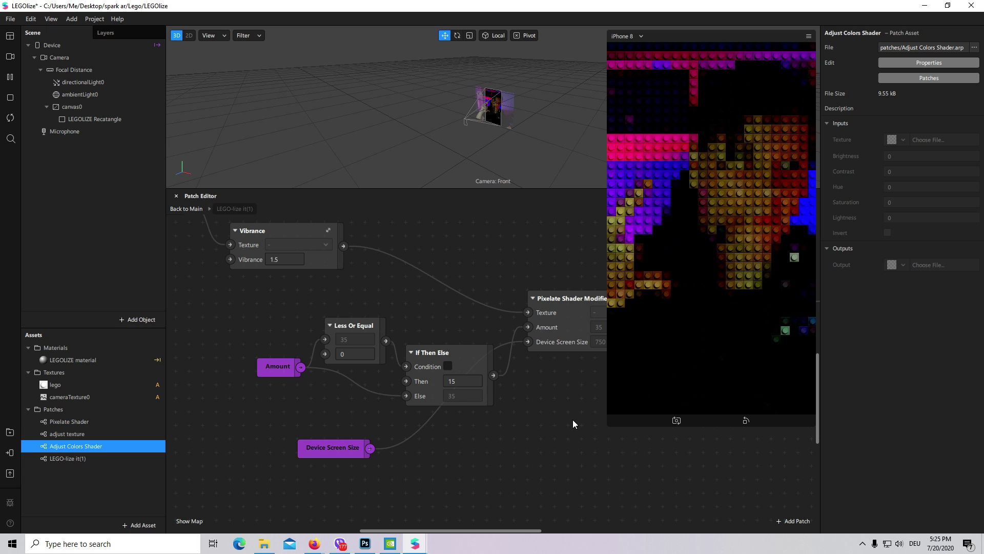
- Return to the main patch graph and set the Start Value of the Slider UI patch to 0
{"action": "left_click", "coordinate": [189, 209]}
{"action": "scroll", "coordinate": [463, 516], "scroll_direction": "down", "scroll_amount": 4}
{"action": "left_click_drag", "start_coordinate": [470, 531], "coordinate": [435, 533]}
{"action": "left_click", "coordinate": [396, 403]}
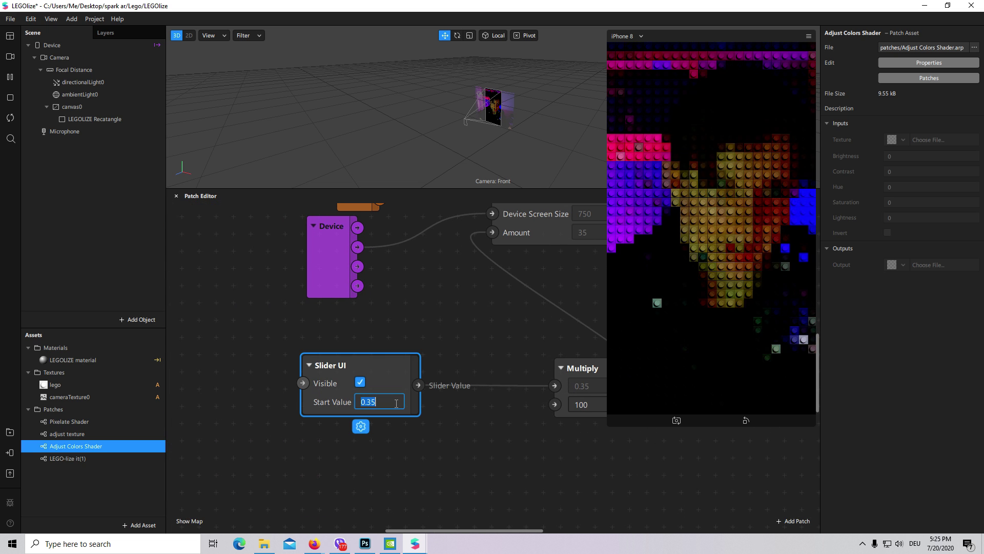
{"action": "type", "text": "0"}
{"action": "left_click", "coordinate": [530, 236]}
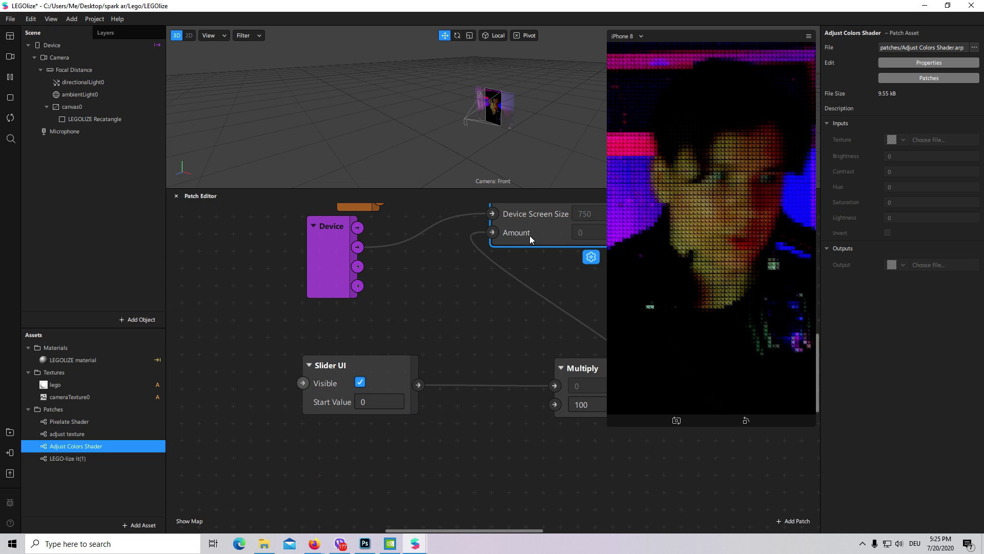
- Reopen the LEGO-lize it(1) patch group and check how Less Or Equal and If Then Else handle the slider's zero amount
{"action": "scroll", "coordinate": [523, 458], "scroll_direction": "up", "scroll_amount": 5}
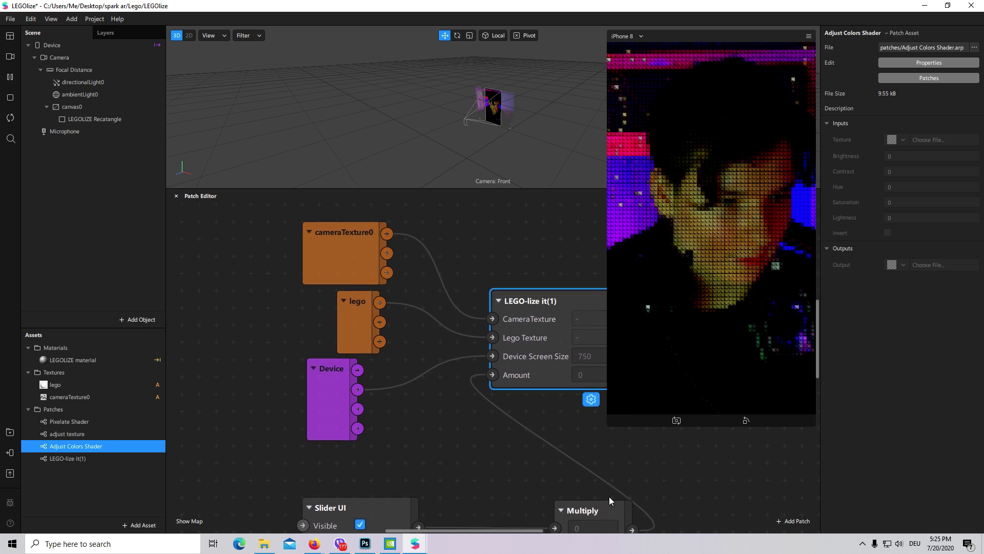
{"action": "scroll", "coordinate": [609, 496], "scroll_direction": "down", "scroll_amount": 6}
{"action": "scroll", "coordinate": [586, 386], "scroll_direction": "up", "scroll_amount": 3}
{"action": "scroll", "coordinate": [568, 394], "scroll_direction": "down", "scroll_amount": 2, "text": "ctrl"}
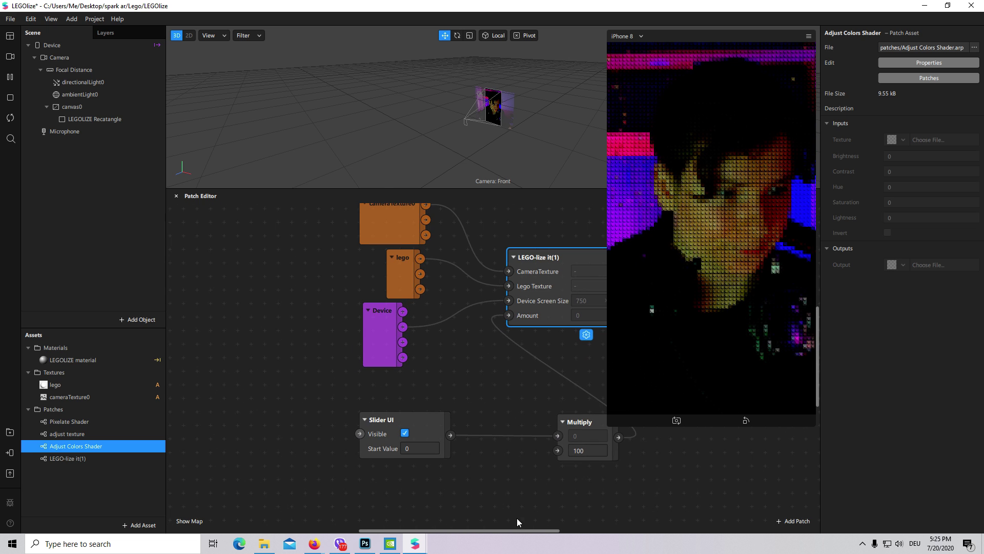
{"action": "left_click_drag", "start_coordinate": [504, 530], "coordinate": [558, 530]}
{"action": "double_click", "coordinate": [493, 293]}
{"action": "scroll", "coordinate": [537, 431], "scroll_direction": "up", "scroll_amount": 1}
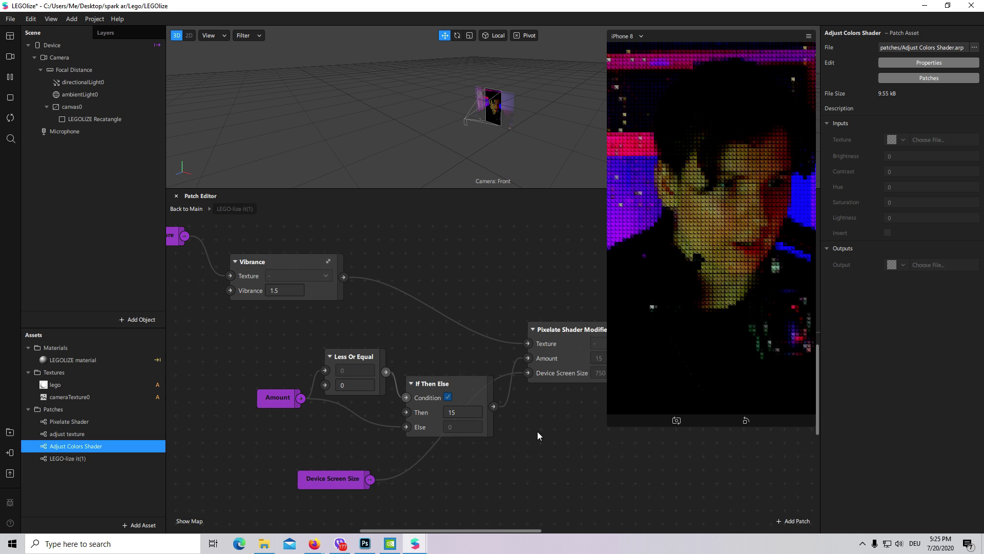
{"action": "scroll", "coordinate": [537, 431], "scroll_direction": "up", "scroll_amount": 2}
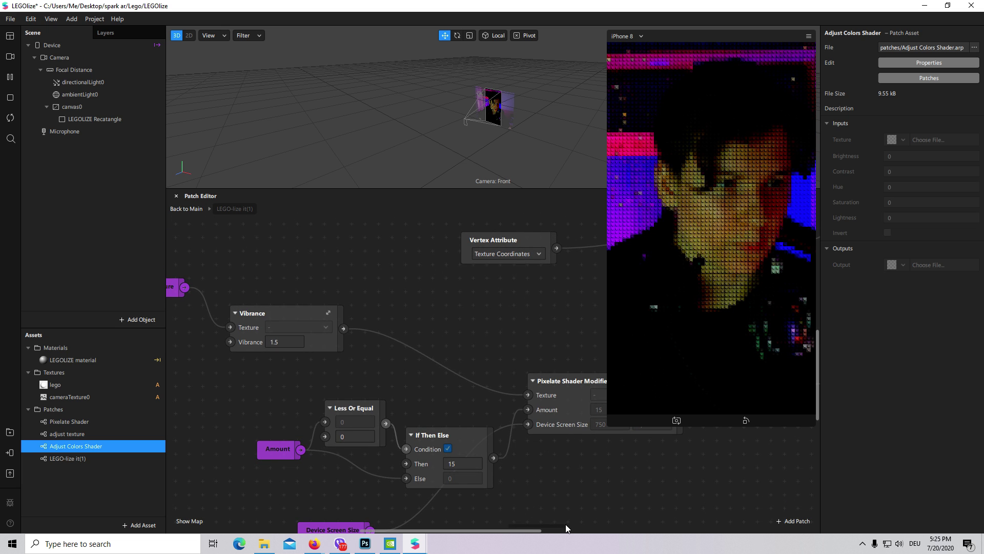
- Review the adjust texture and Blend part of the group and move the Output patch slightly farther from Blend
{"action": "left_click_drag", "start_coordinate": [532, 531], "coordinate": [602, 531]}
{"action": "scroll", "coordinate": [534, 430], "scroll_direction": "up", "scroll_amount": 3}
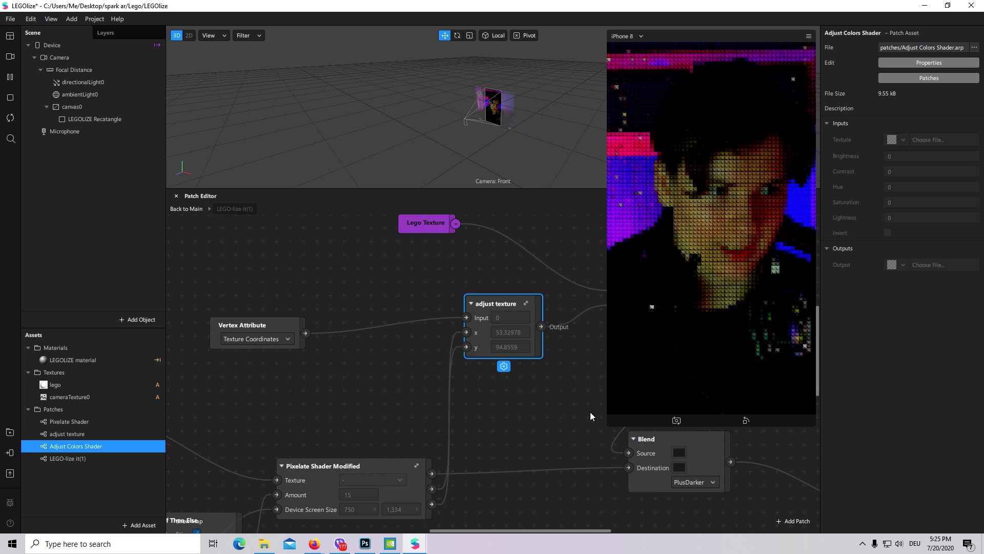
{"action": "scroll", "coordinate": [494, 397], "scroll_direction": "down", "scroll_amount": 2}
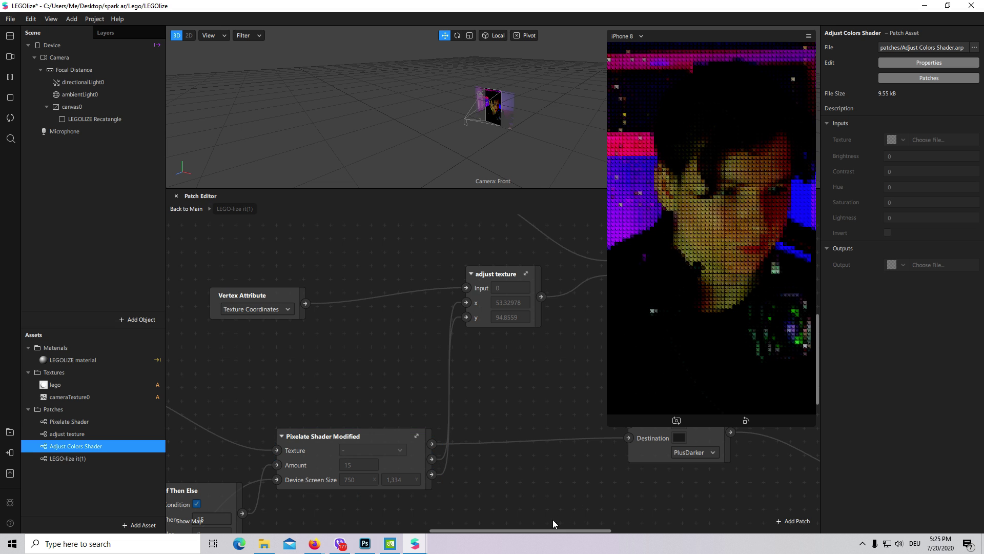
{"action": "scroll", "coordinate": [553, 519], "scroll_direction": "down", "scroll_amount": 5, "text": "ctrl"}
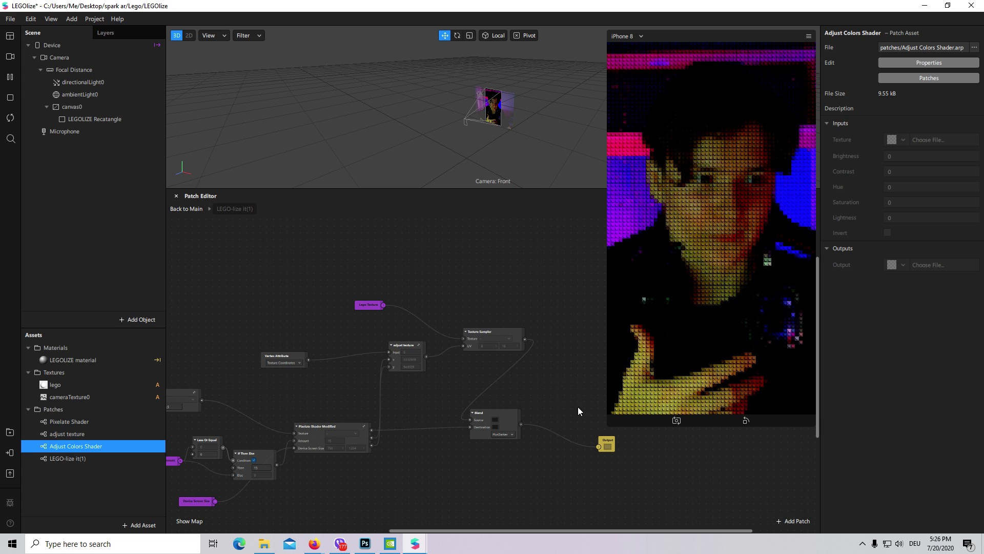
{"action": "left_click_drag", "start_coordinate": [614, 445], "coordinate": [628, 445]}
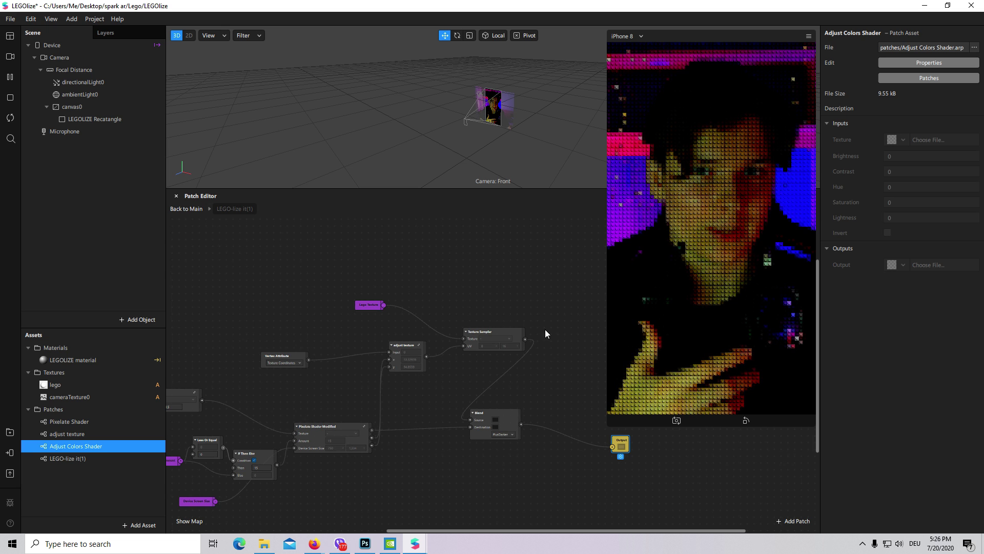